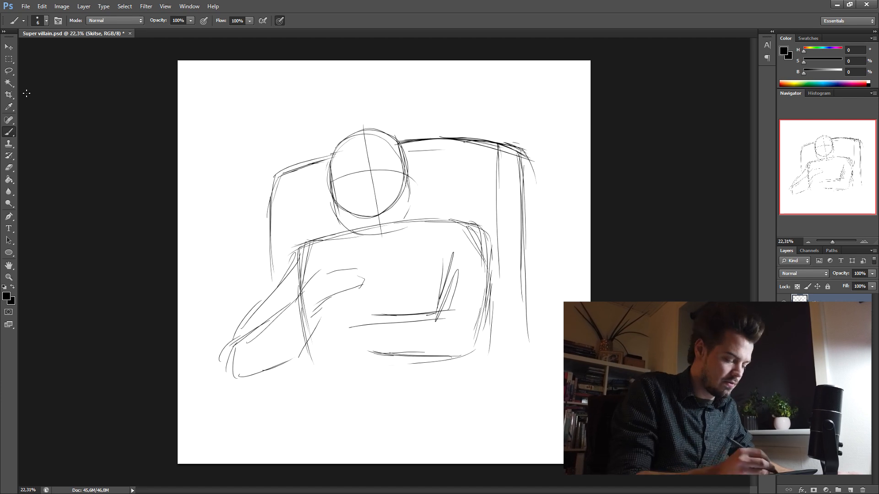
- Delete the outer vertical strokes and overshooting corner at the right side of the chair back
{"action": "mouse_move", "coordinate": [501, 124]}
{"action": "left_mouse_down"}
{"action": "mouse_move", "coordinate": [510, 164]}
{"action": "mouse_move", "coordinate": [541, 104]}
{"action": "mouse_move", "coordinate": [517, 112]}
{"action": "left_mouse_up"}
{"action": "key", "text": "Delete"}
{"action": "left_click", "coordinate": [560, 102]}
{"action": "left_click", "coordinate": [425, 184]}
- Brush in the large body's lower right corner and curved bottom edge
{"action": "key", "text": "b"}
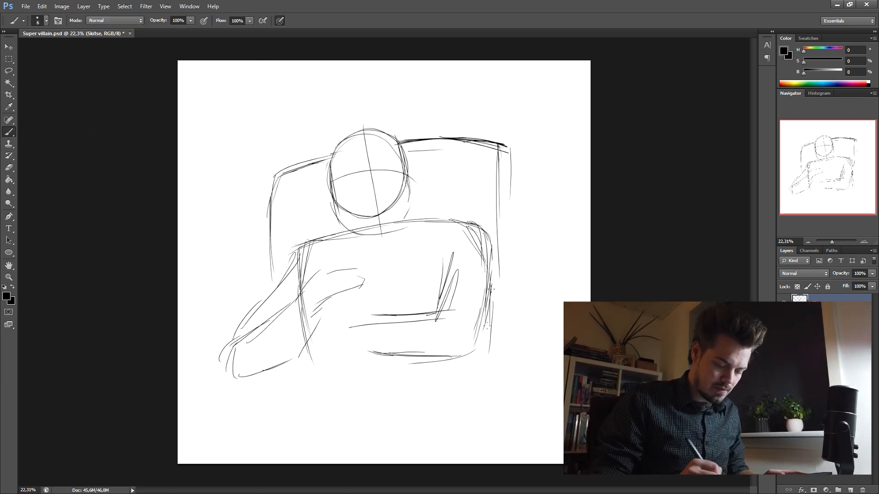
{"action": "left_click_drag", "start_coordinate": [490, 289], "coordinate": [487, 328]}
{"action": "left_click_drag", "start_coordinate": [486, 330], "coordinate": [470, 363]}
{"action": "left_click_drag", "start_coordinate": [481, 352], "coordinate": [363, 358]}
{"action": "left_click_drag", "start_coordinate": [426, 363], "coordinate": [354, 346]}
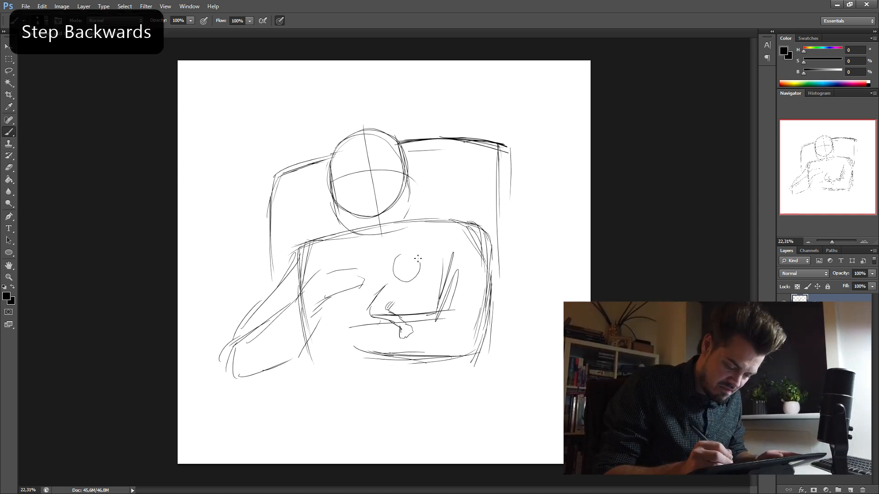
- Sketch the head and torso of a small seated figure in front of the large body
{"action": "left_click_drag", "start_coordinate": [393, 266], "coordinate": [429, 314]}
{"action": "left_click_drag", "start_coordinate": [385, 286], "coordinate": [366, 303]}
- Select the large figure's forearm strokes, rotate them slightly and shift them toward the small figure
{"action": "key", "text": "l"}
{"action": "mouse_move", "coordinate": [332, 265]}
{"action": "left_mouse_down"}
{"action": "mouse_move", "coordinate": [269, 310]}
{"action": "mouse_move", "coordinate": [243, 379]}
{"action": "mouse_move", "coordinate": [352, 298]}
{"action": "mouse_move", "coordinate": [366, 260]}
{"action": "mouse_move", "coordinate": [333, 265]}
{"action": "left_mouse_up"}
{"action": "key", "text": "ctrl+t"}
{"action": "left_click_drag", "start_coordinate": [307, 315], "coordinate": [239, 361]}
{"action": "left_click_drag", "start_coordinate": [403, 249], "coordinate": [412, 262]}
{"action": "left_click_drag", "start_coordinate": [370, 284], "coordinate": [383, 282]}
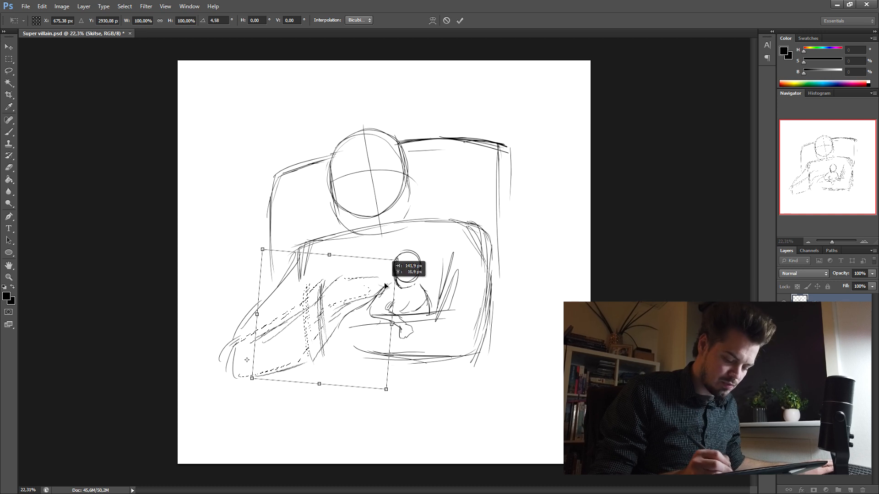
{"action": "key", "text": "Return"}
{"action": "key", "text": "ctrl+d"}
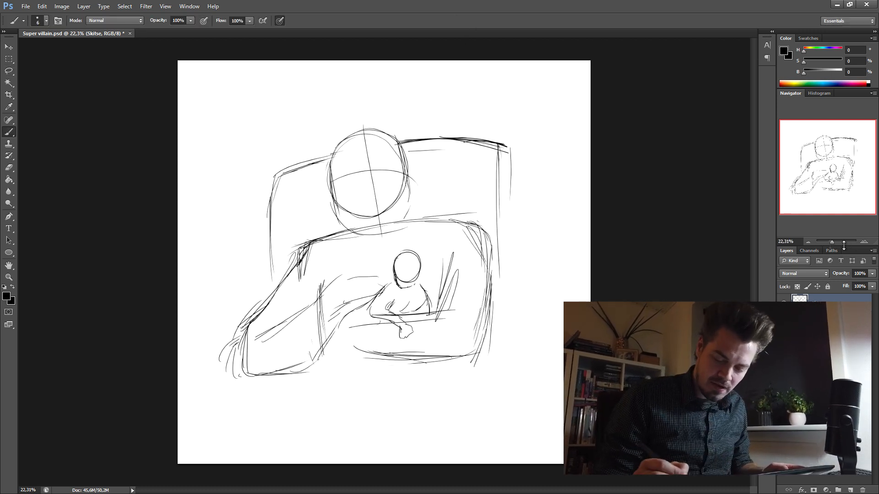
- Sketch a cat's nose and curved mouth on the centre line of the large head
{"action": "left_click_drag", "start_coordinate": [832, 242], "coordinate": [834, 242]}
{"action": "mouse_move", "coordinate": [621, 278]}
{"action": "left_mouse_down"}
{"action": "mouse_move", "coordinate": [635, 336]}
{"action": "mouse_move", "coordinate": [632, 327]}
{"action": "left_mouse_up"}
{"action": "left_click_drag", "start_coordinate": [480, 223], "coordinate": [481, 218]}
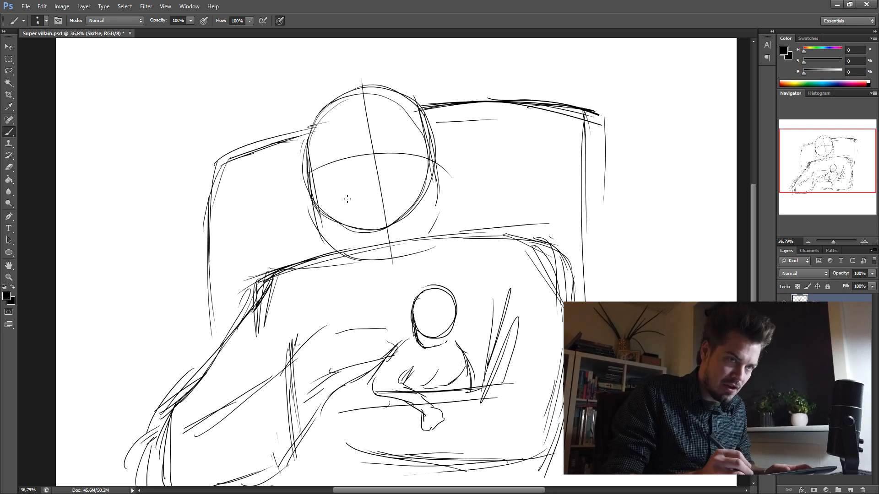
{"action": "left_click_drag", "start_coordinate": [346, 204], "coordinate": [380, 187]}
{"action": "mouse_move", "coordinate": [381, 186]}
{"action": "left_mouse_down"}
{"action": "mouse_move", "coordinate": [414, 196]}
{"action": "mouse_move", "coordinate": [383, 183]}
{"action": "left_mouse_up"}
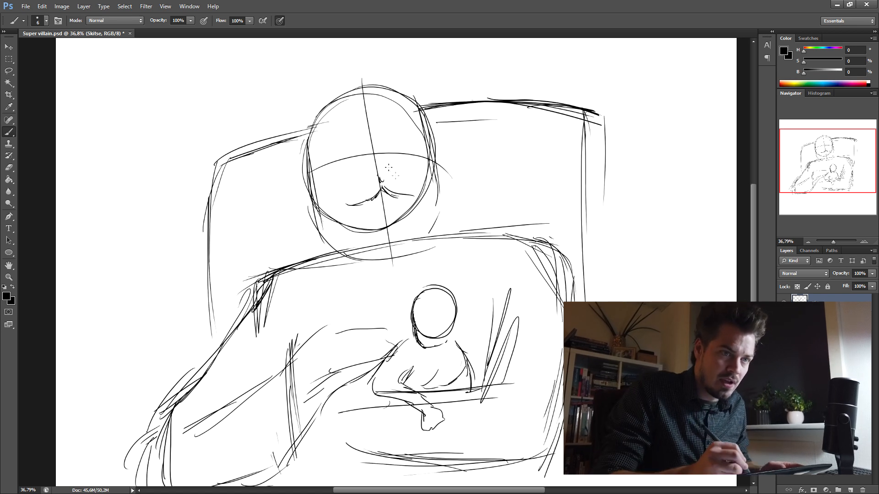
{"action": "left_click_drag", "start_coordinate": [387, 180], "coordinate": [400, 170]}
- Draw pointed cheek fur tufts on both sides of the large head
{"action": "left_click_drag", "start_coordinate": [316, 127], "coordinate": [281, 194]}
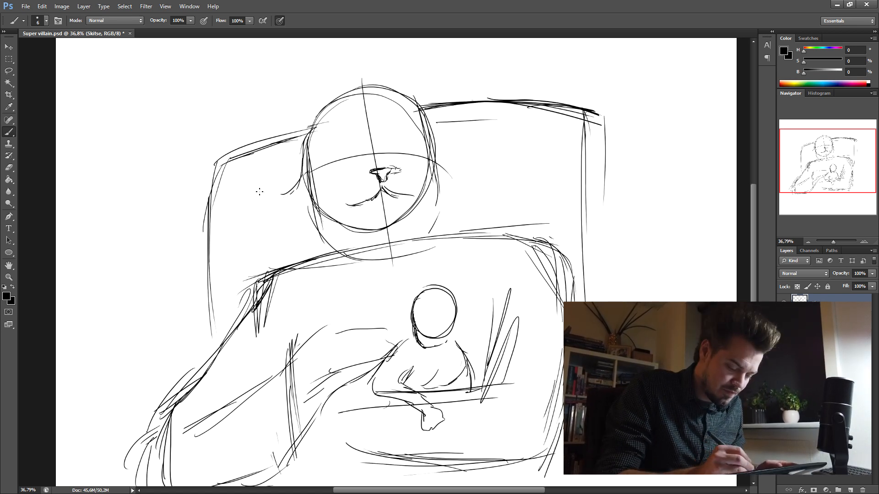
{"action": "left_click_drag", "start_coordinate": [433, 149], "coordinate": [479, 154]}
{"action": "mouse_move", "coordinate": [478, 158]}
{"action": "left_mouse_down"}
{"action": "mouse_move", "coordinate": [461, 185]}
{"action": "mouse_move", "coordinate": [492, 187]}
{"action": "left_mouse_up"}
{"action": "left_click_drag", "start_coordinate": [493, 190], "coordinate": [468, 206]}
{"action": "left_click_drag", "start_coordinate": [291, 234], "coordinate": [311, 250]}
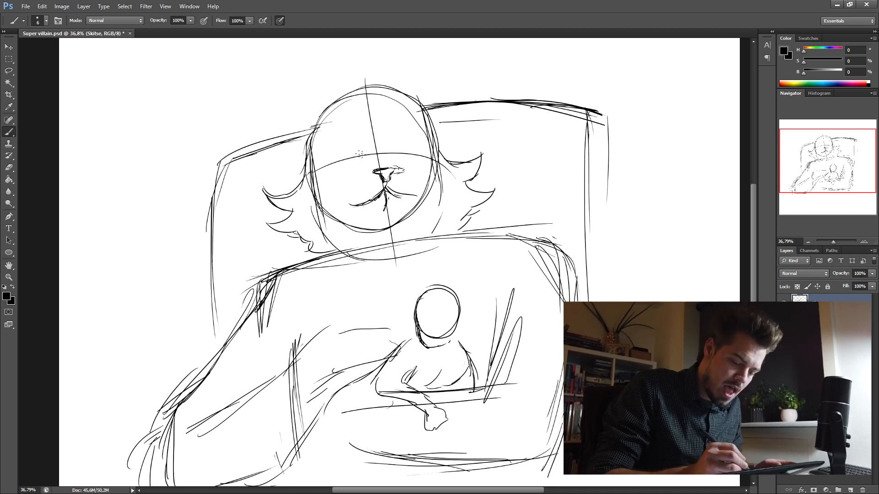
- Draw the cat's slanted, glaring eyes with slit pupils and a small open lower lip beneath its mouth
{"action": "left_click_drag", "start_coordinate": [316, 157], "coordinate": [345, 150]}
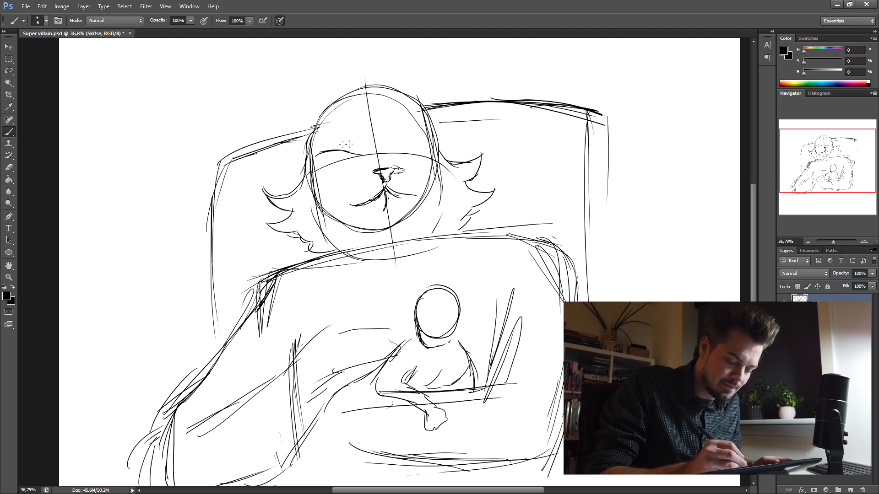
{"action": "left_click_drag", "start_coordinate": [402, 151], "coordinate": [432, 144]}
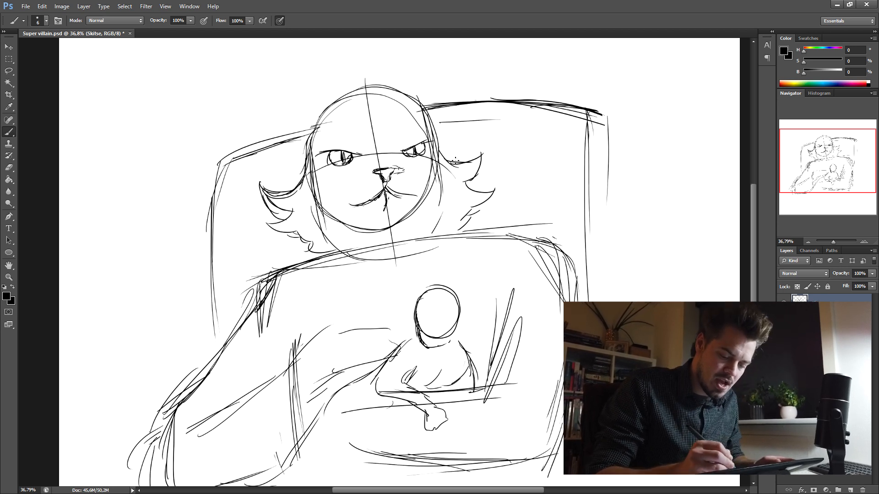
{"action": "mouse_move", "coordinate": [439, 161]}
{"action": "left_mouse_down"}
{"action": "mouse_move", "coordinate": [480, 148]}
{"action": "mouse_move", "coordinate": [475, 171]}
{"action": "left_mouse_up"}
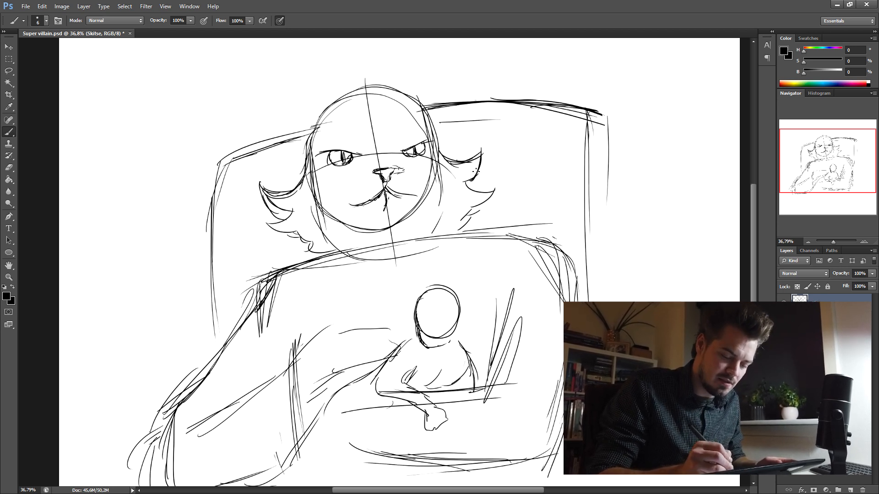
{"action": "mouse_move", "coordinate": [380, 194]}
{"action": "left_mouse_down"}
{"action": "mouse_move", "coordinate": [383, 213]}
{"action": "mouse_move", "coordinate": [399, 207]}
{"action": "left_mouse_up"}
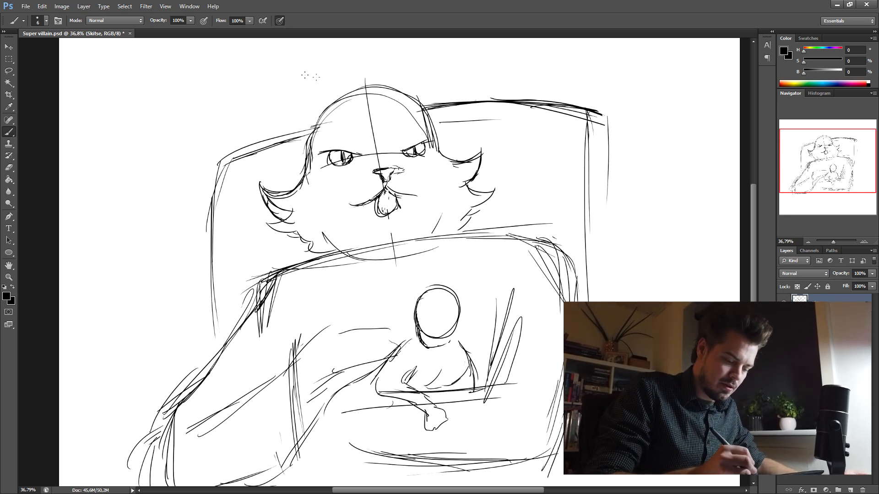
- Draw two pointed, tufted ears and a ruffled hair tuft on top of the cat's head
{"action": "mouse_move", "coordinate": [337, 98]}
{"action": "left_mouse_down"}
{"action": "mouse_move", "coordinate": [274, 65]}
{"action": "mouse_move", "coordinate": [299, 165]}
{"action": "left_mouse_up"}
{"action": "left_click_drag", "start_coordinate": [463, 46], "coordinate": [454, 113]}
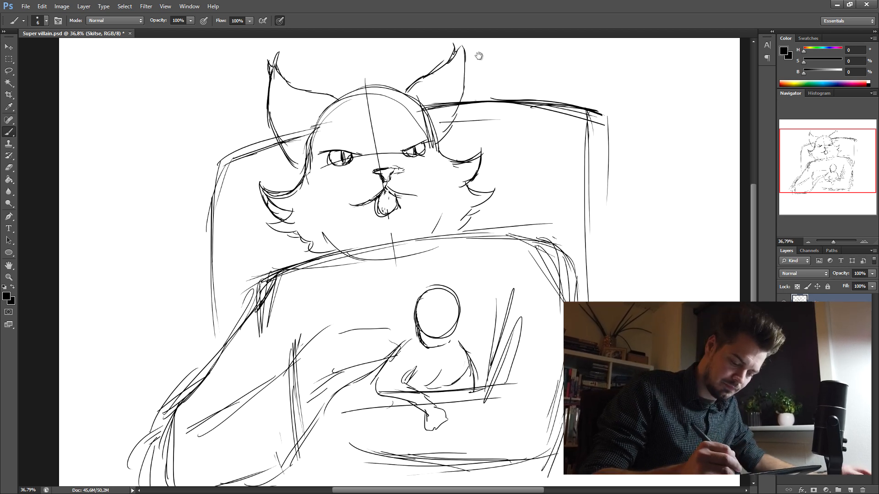
{"action": "left_click_drag", "start_coordinate": [478, 56], "coordinate": [467, 68]}
{"action": "left_click_drag", "start_coordinate": [340, 105], "coordinate": [355, 93]}
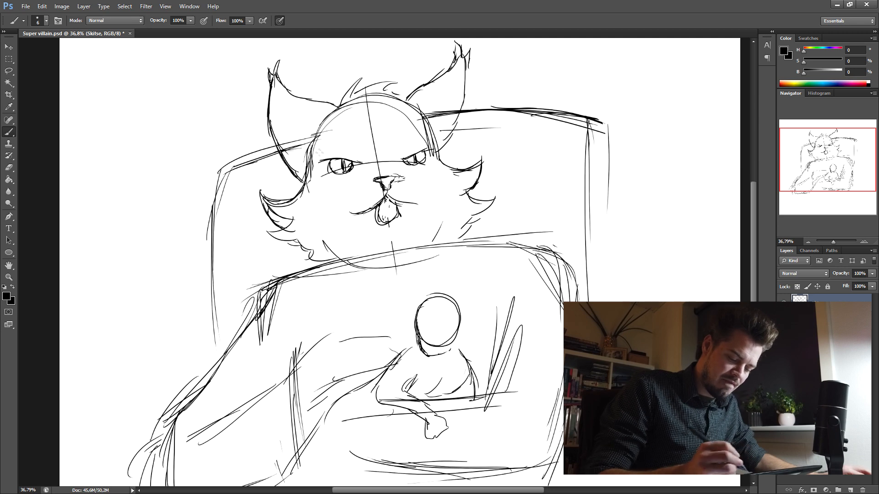
- Delete the cat's mouth and redraw the muzzle line with the mouth farther below the nose
{"action": "mouse_move", "coordinate": [468, 136]}
{"action": "left_mouse_down"}
{"action": "mouse_move", "coordinate": [425, 133]}
{"action": "mouse_move", "coordinate": [467, 132]}
{"action": "mouse_move", "coordinate": [420, 164]}
{"action": "left_mouse_up"}
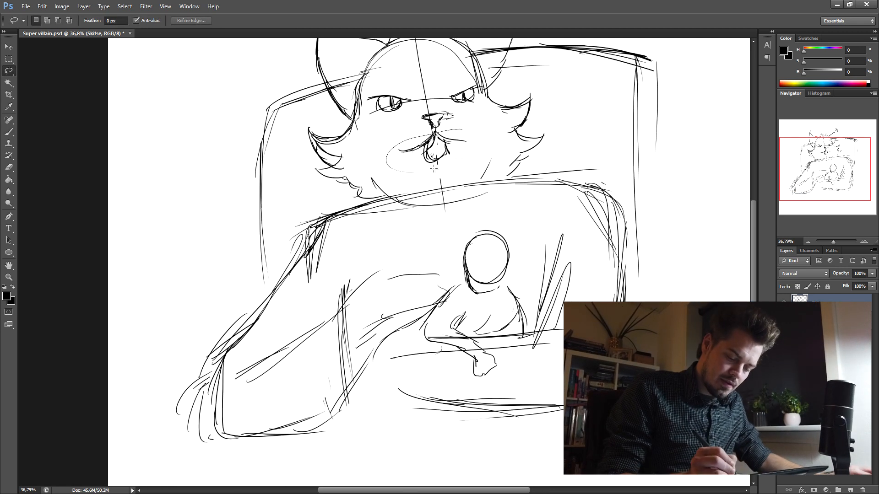
{"action": "key", "text": "Delete"}
{"action": "left_click", "coordinate": [9, 132]}
{"action": "mouse_move", "coordinate": [441, 151]}
{"action": "left_mouse_down"}
{"action": "mouse_move", "coordinate": [471, 155]}
{"action": "mouse_move", "coordinate": [411, 166]}
{"action": "left_mouse_up"}
- Draw long curved whiskers on both sides of the cat's muzzle
{"action": "left_click_drag", "start_coordinate": [336, 166], "coordinate": [411, 130]}
{"action": "mouse_move", "coordinate": [310, 192]}
{"action": "left_mouse_down"}
{"action": "mouse_move", "coordinate": [403, 132]}
{"action": "mouse_move", "coordinate": [354, 156]}
{"action": "left_mouse_up"}
{"action": "left_click_drag", "start_coordinate": [410, 136], "coordinate": [316, 205]}
{"action": "left_click_drag", "start_coordinate": [402, 140], "coordinate": [322, 200]}
{"action": "left_click_drag", "start_coordinate": [404, 144], "coordinate": [343, 202]}
{"action": "left_click_drag", "start_coordinate": [462, 122], "coordinate": [599, 133]}
{"action": "mouse_move", "coordinate": [465, 128]}
{"action": "left_mouse_down"}
{"action": "mouse_move", "coordinate": [610, 142]}
{"action": "mouse_move", "coordinate": [624, 153]}
{"action": "left_mouse_up"}
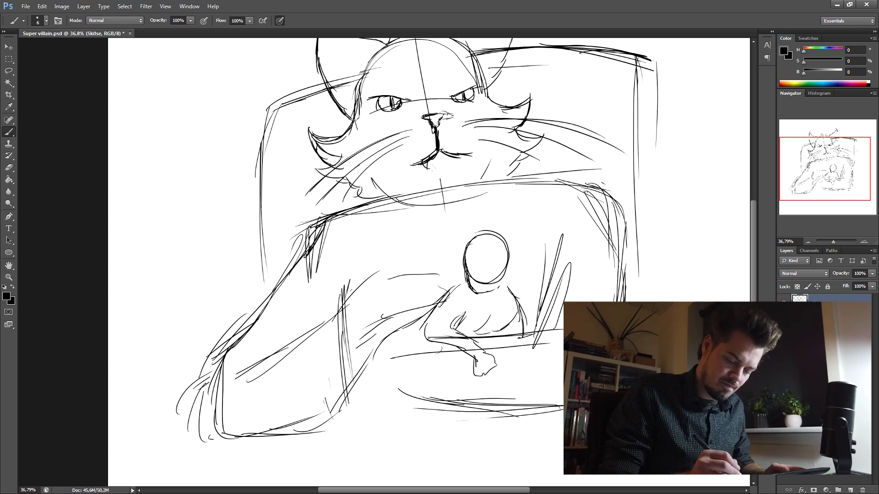
- Add a small open lower lip beneath the cat's redrawn mouth
{"action": "left_click_drag", "start_coordinate": [469, 138], "coordinate": [461, 145]}
{"action": "left_click_drag", "start_coordinate": [451, 156], "coordinate": [442, 166]}
{"action": "left_click_drag", "start_coordinate": [455, 155], "coordinate": [424, 161]}
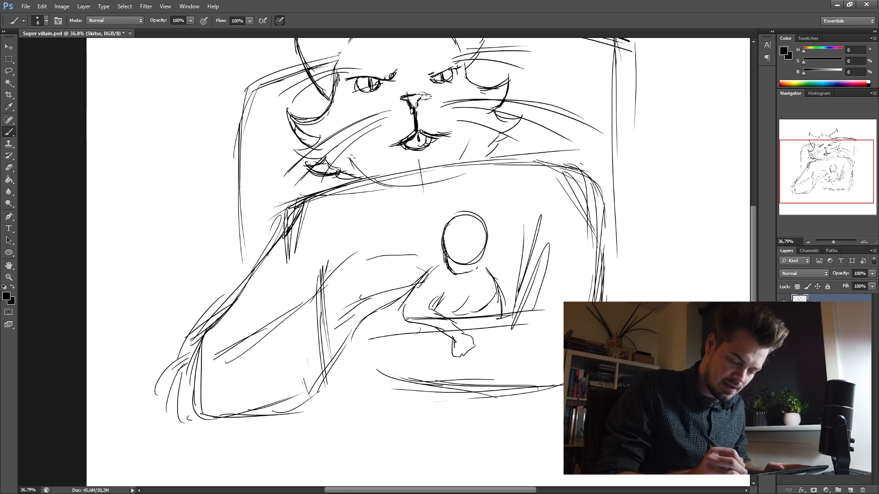
- Add fur strokes along the cat's lower cheeks and chin on both sides
{"action": "left_click_drag", "start_coordinate": [350, 159], "coordinate": [376, 175]}
{"action": "left_click_drag", "start_coordinate": [471, 154], "coordinate": [463, 161]}
{"action": "left_click_drag", "start_coordinate": [477, 143], "coordinate": [465, 159]}
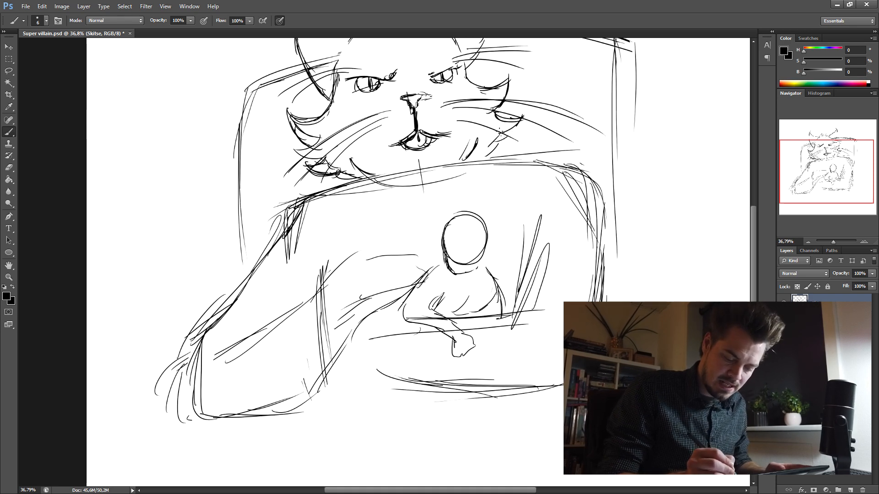
{"action": "left_click_drag", "start_coordinate": [496, 136], "coordinate": [511, 144]}
{"action": "left_click_drag", "start_coordinate": [511, 144], "coordinate": [485, 158]}
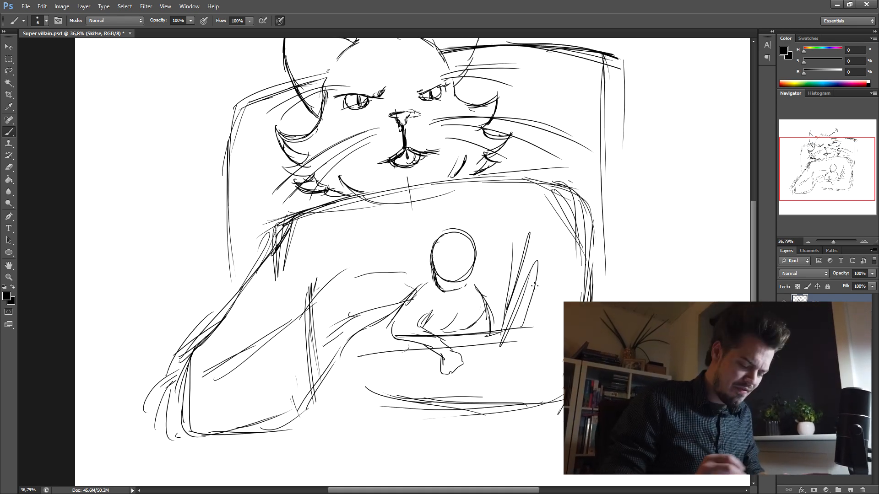
- Delete the leftover chin construction lines between the cat's face and shoulders
{"action": "left_click", "coordinate": [9, 167]}
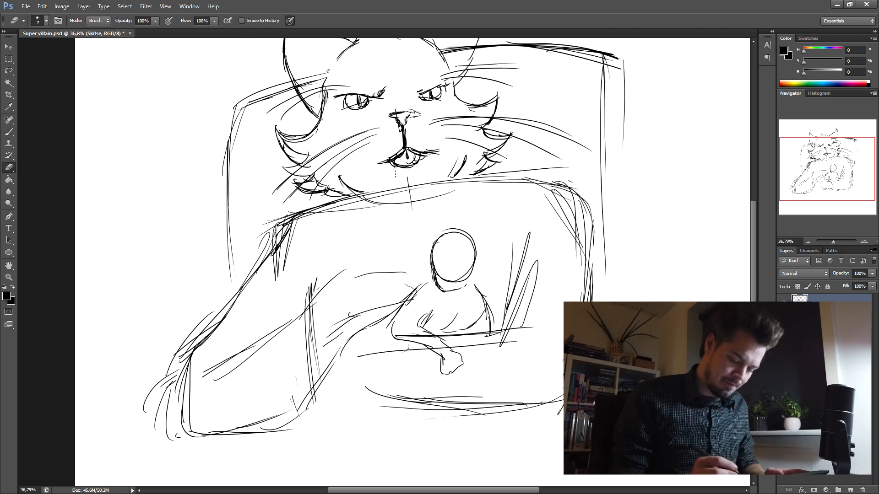
{"action": "key", "text": "l"}
{"action": "left_click_drag", "start_coordinate": [384, 193], "coordinate": [318, 229]}
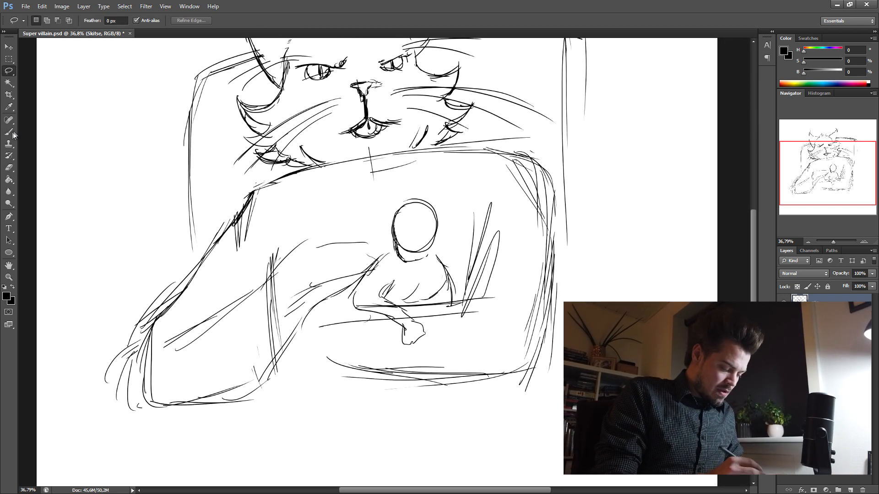
- Darken the large body's left shoulder contour and the outer and lower edges of its arm
{"action": "left_click", "coordinate": [13, 133]}
{"action": "left_click_drag", "start_coordinate": [251, 190], "coordinate": [318, 167]}
{"action": "left_click_drag", "start_coordinate": [250, 189], "coordinate": [285, 178]}
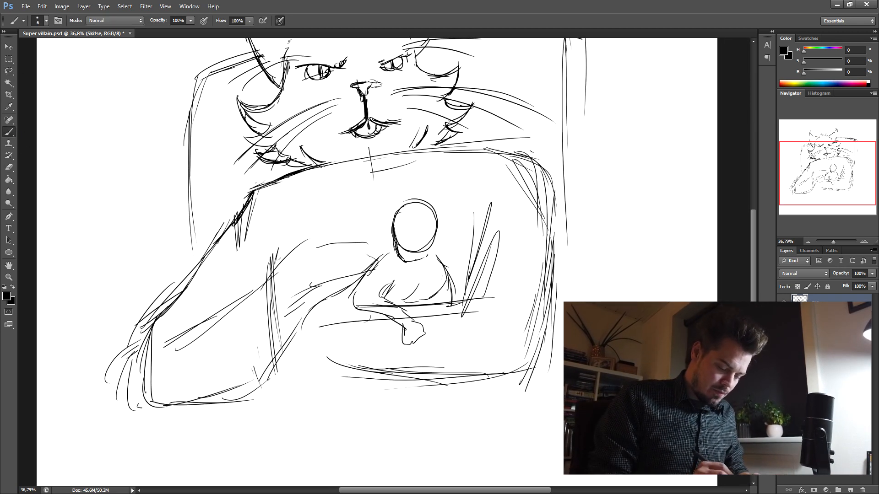
{"action": "left_click_drag", "start_coordinate": [177, 300], "coordinate": [145, 398]}
{"action": "mouse_move", "coordinate": [140, 352]}
{"action": "left_mouse_down"}
{"action": "mouse_move", "coordinate": [182, 407]}
{"action": "mouse_move", "coordinate": [245, 396]}
{"action": "left_mouse_up"}
- Sketch the curved inner line of the bent arm and the fold lines along its forearm
{"action": "mouse_move", "coordinate": [274, 277]}
{"action": "left_mouse_down"}
{"action": "mouse_move", "coordinate": [295, 336]}
{"action": "mouse_move", "coordinate": [280, 301]}
{"action": "left_mouse_up"}
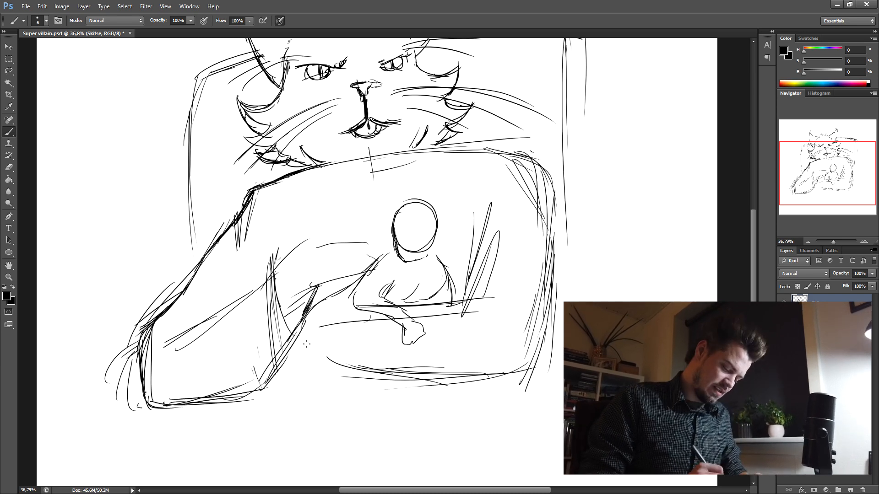
{"action": "left_click_drag", "start_coordinate": [287, 316], "coordinate": [309, 342]}
{"action": "left_click_drag", "start_coordinate": [255, 294], "coordinate": [192, 316]}
{"action": "left_click_drag", "start_coordinate": [240, 306], "coordinate": [183, 332]}
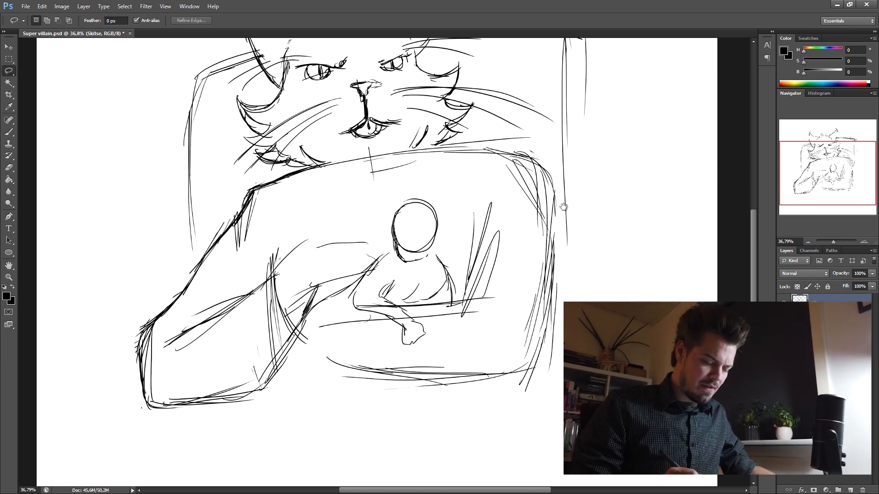
- Delete the stray sketch strokes outside the large figure's arm
{"action": "left_click_drag", "start_coordinate": [569, 233], "coordinate": [568, 283]}
{"action": "mouse_move", "coordinate": [559, 85]}
{"action": "left_mouse_down"}
{"action": "mouse_move", "coordinate": [516, 97]}
{"action": "mouse_move", "coordinate": [558, 86]}
{"action": "left_mouse_up"}
{"action": "key", "text": "Delete"}
{"action": "key", "text": "ctrl+d"}
- Delete the excess strokes around the cat's eyes and brows with small lasso selections
{"action": "left_click_drag", "start_coordinate": [575, 166], "coordinate": [583, 175]}
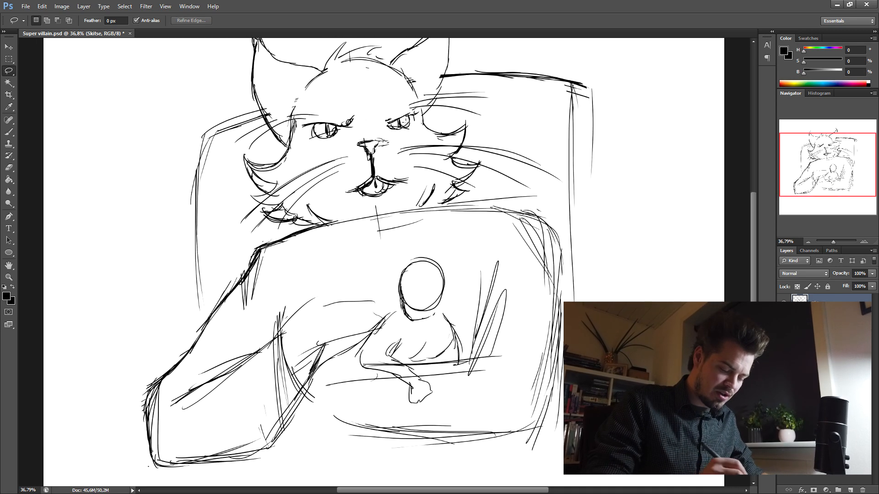
{"action": "key", "text": "Delete"}
{"action": "key", "text": "ctrl+d"}
{"action": "left_click_drag", "start_coordinate": [335, 140], "coordinate": [325, 144]}
{"action": "key", "text": "Delete"}
{"action": "key", "text": "ctrl+d"}
{"action": "left_click_drag", "start_coordinate": [394, 124], "coordinate": [410, 130]}
{"action": "key", "text": "Delete"}
{"action": "key", "text": "ctrl+d"}
{"action": "key", "text": "ctrl+d"}
{"action": "mouse_move", "coordinate": [344, 124]}
{"action": "left_mouse_down"}
{"action": "mouse_move", "coordinate": [365, 112]}
{"action": "mouse_move", "coordinate": [346, 124]}
{"action": "left_mouse_up"}
{"action": "key", "text": "Delete"}
{"action": "key", "text": "ctrl+d"}
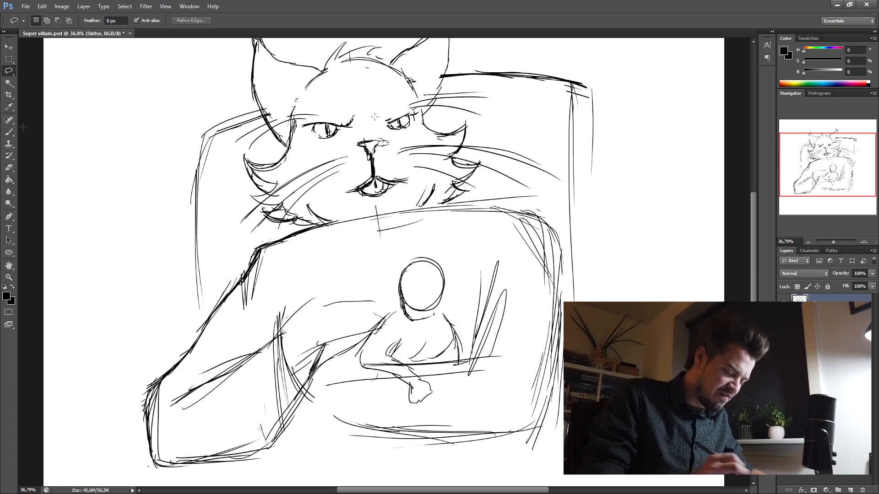
- Redraw the cleaned-up outlines of the cat's eyes and the inner end of its right brow
{"action": "left_click", "coordinate": [9, 133]}
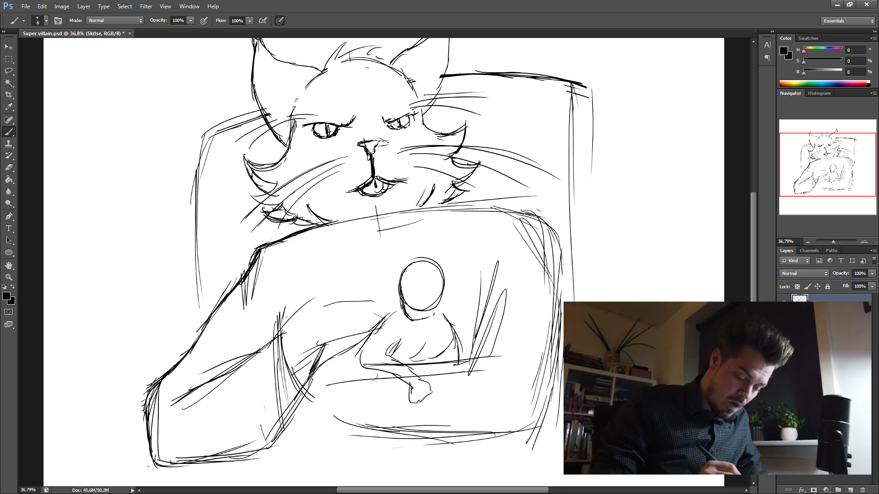
{"action": "left_click_drag", "start_coordinate": [385, 119], "coordinate": [393, 124]}
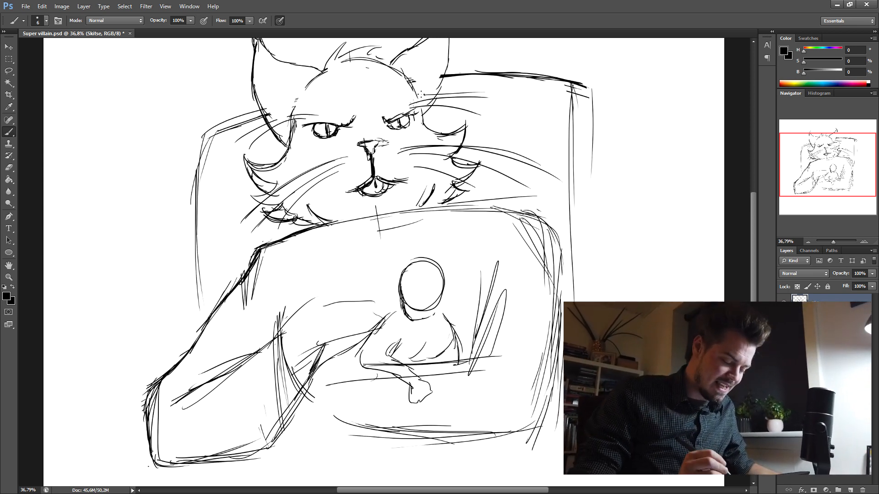
{"action": "left_click", "coordinate": [8, 168]}
- Lasso the whole cat head with its ears and whiskers and shift it slightly to the right
{"action": "key", "text": "l"}
{"action": "mouse_move", "coordinate": [513, 237]}
{"action": "left_mouse_down"}
{"action": "mouse_move", "coordinate": [486, 257]}
{"action": "mouse_move", "coordinate": [465, 304]}
{"action": "mouse_move", "coordinate": [472, 281]}
{"action": "left_mouse_up"}
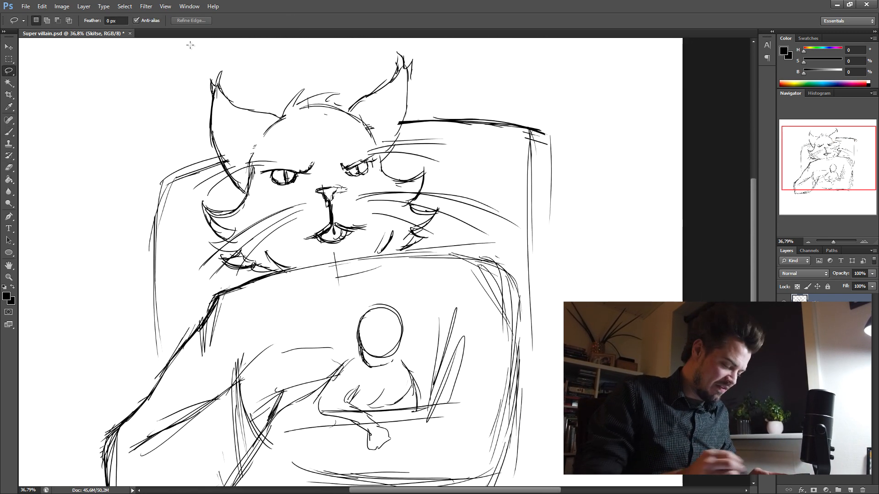
{"action": "mouse_move", "coordinate": [243, 57]}
{"action": "left_mouse_down"}
{"action": "mouse_move", "coordinate": [189, 160]}
{"action": "mouse_move", "coordinate": [188, 230]}
{"action": "mouse_move", "coordinate": [236, 275]}
{"action": "mouse_move", "coordinate": [434, 240]}
{"action": "mouse_move", "coordinate": [512, 237]}
{"action": "mouse_move", "coordinate": [421, 134]}
{"action": "mouse_move", "coordinate": [397, 40]}
{"action": "mouse_move", "coordinate": [244, 56]}
{"action": "left_mouse_up"}
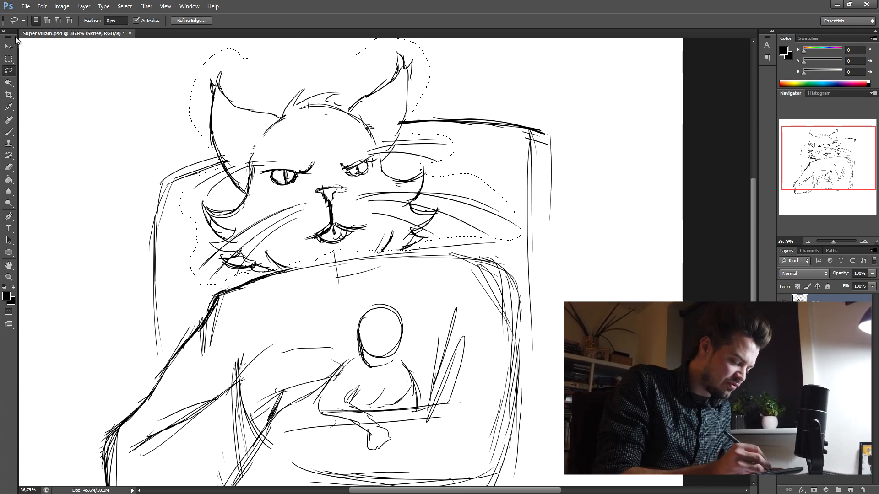
{"action": "key", "text": "v"}
{"action": "left_click_drag", "start_coordinate": [421, 201], "coordinate": [435, 202]}
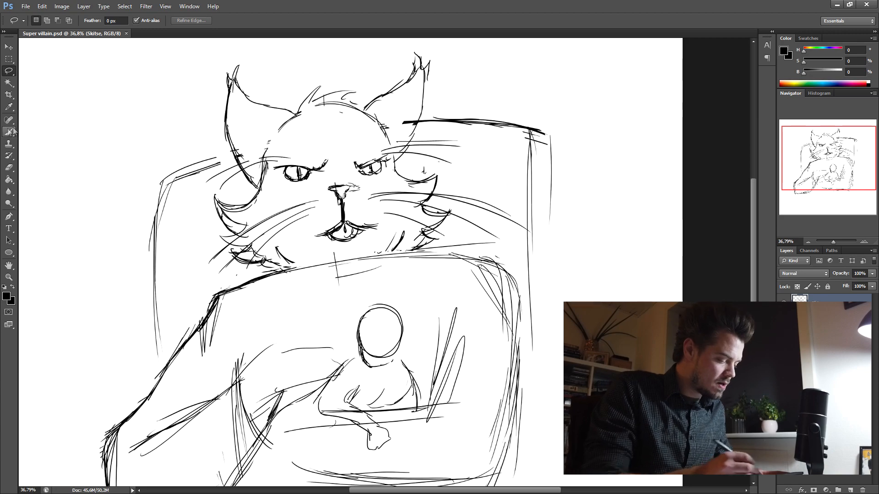
- Strengthen the contour across the top of the large body's shoulders and down its right side
{"action": "left_click", "coordinate": [9, 132]}
{"action": "left_click_drag", "start_coordinate": [554, 270], "coordinate": [551, 191]}
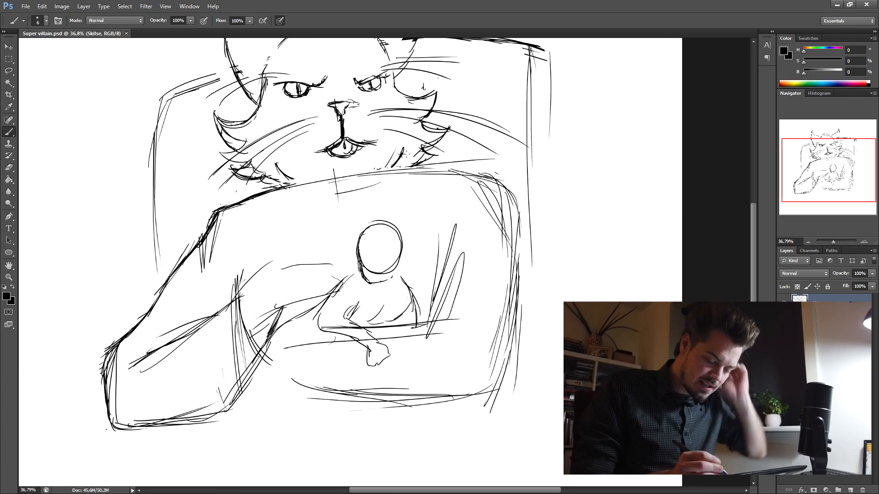
{"action": "left_click_drag", "start_coordinate": [282, 187], "coordinate": [457, 171]}
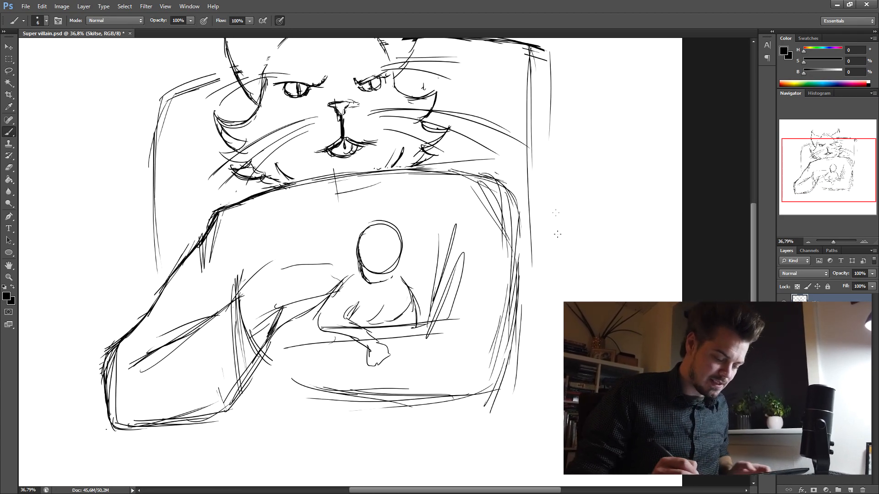
{"action": "left_click_drag", "start_coordinate": [552, 252], "coordinate": [561, 265]}
{"action": "mouse_move", "coordinate": [492, 191]}
{"action": "left_mouse_down"}
{"action": "mouse_move", "coordinate": [516, 202]}
{"action": "mouse_move", "coordinate": [535, 251]}
{"action": "left_mouse_up"}
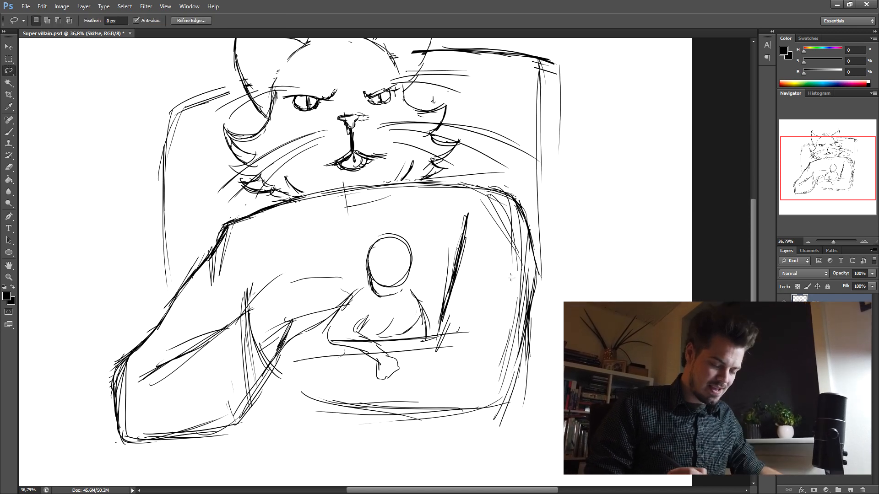
- Delete the loose inner strokes below the large body's left shoulder
{"action": "key", "text": "ctrl+d"}
{"action": "mouse_move", "coordinate": [221, 238]}
{"action": "left_mouse_down"}
{"action": "mouse_move", "coordinate": [198, 279]}
{"action": "mouse_move", "coordinate": [234, 228]}
{"action": "left_mouse_up"}
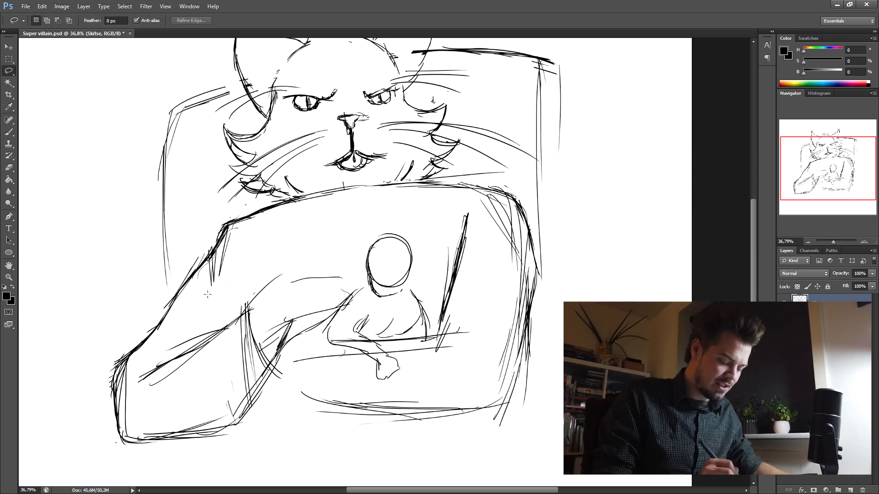
{"action": "key", "text": "Delete"}
{"action": "key", "text": "ctrl+d"}
- Delete the crossing strokes between the large arm's inner bend and its lower edge
{"action": "left_click_drag", "start_coordinate": [434, 340], "coordinate": [423, 278]}
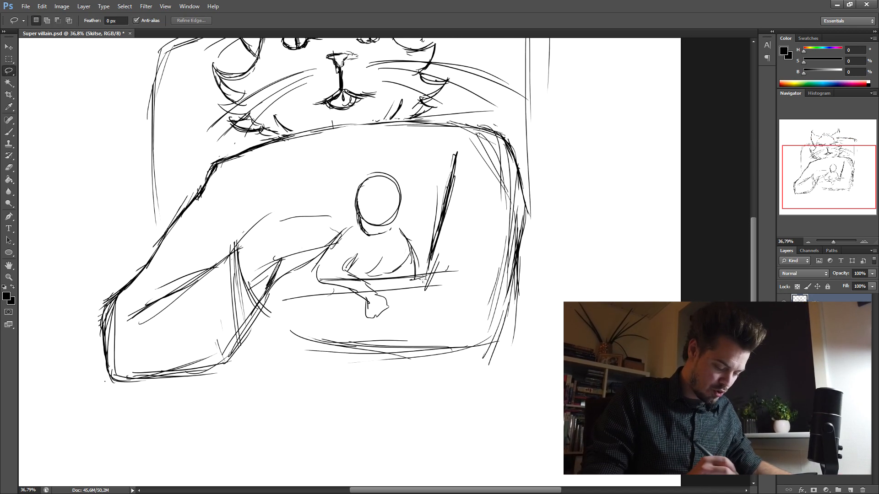
{"action": "left_click_drag", "start_coordinate": [206, 343], "coordinate": [229, 259]}
{"action": "key", "text": "Delete"}
{"action": "key", "text": "ctrl+d"}
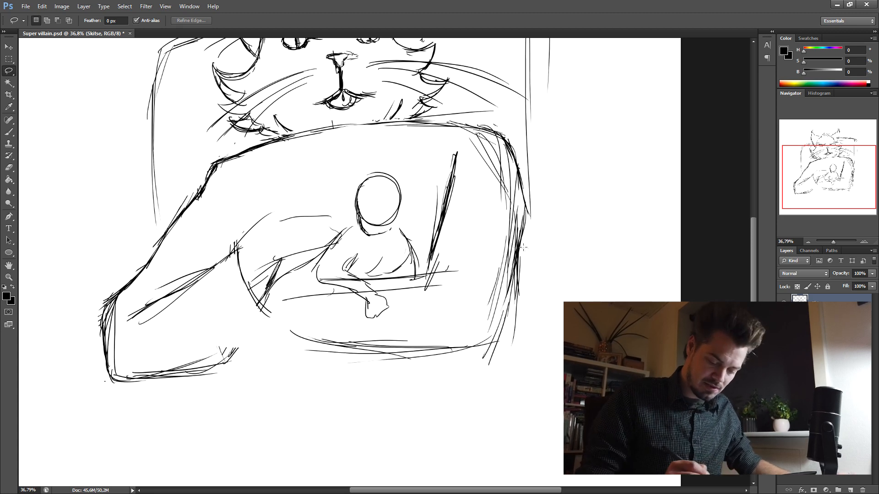
- Delete the excess table lines beside the small figure and erase the overlapping line at its chin
{"action": "mouse_move", "coordinate": [376, 284]}
{"action": "left_mouse_down"}
{"action": "mouse_move", "coordinate": [449, 271]}
{"action": "mouse_move", "coordinate": [376, 284]}
{"action": "left_mouse_up"}
{"action": "key", "text": "Delete"}
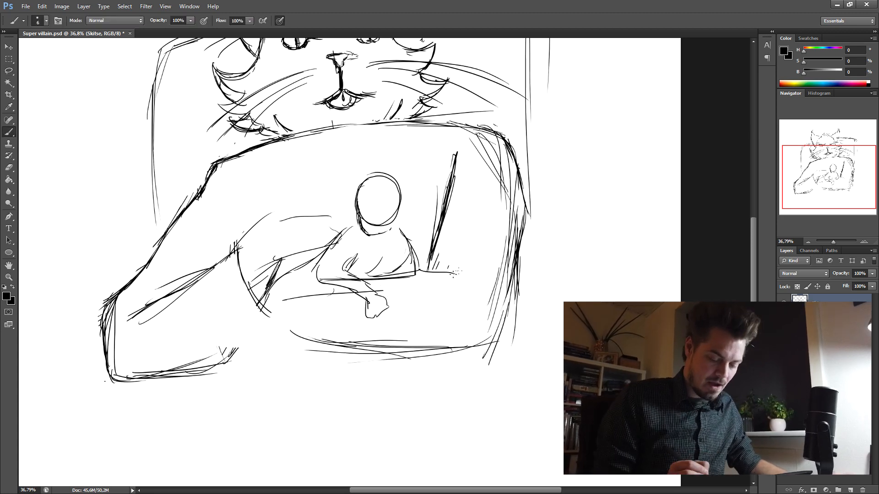
{"action": "left_click_drag", "start_coordinate": [487, 217], "coordinate": [498, 202]}
{"action": "key", "text": "e"}
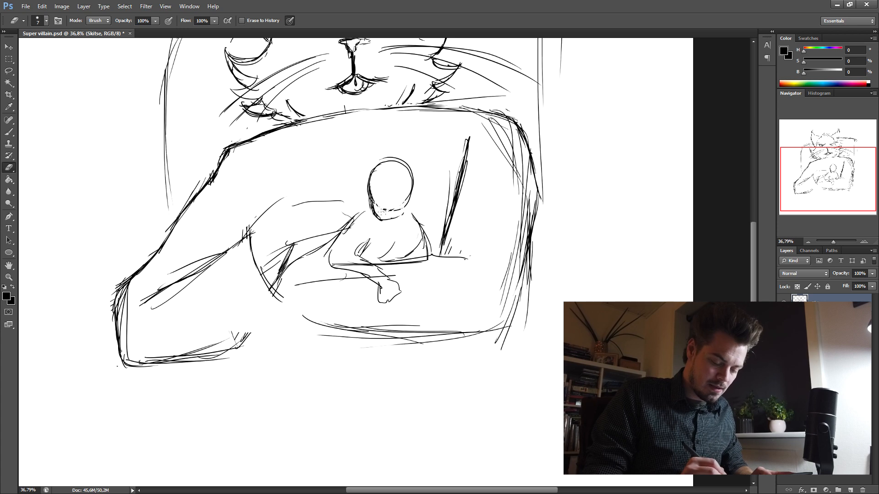
- Draw the small figure's glaring eyes with pupils, its nose and the ear on the right side of its head
{"action": "scroll", "coordinate": [379, 208], "scroll_direction": "up", "scroll_amount": 3}
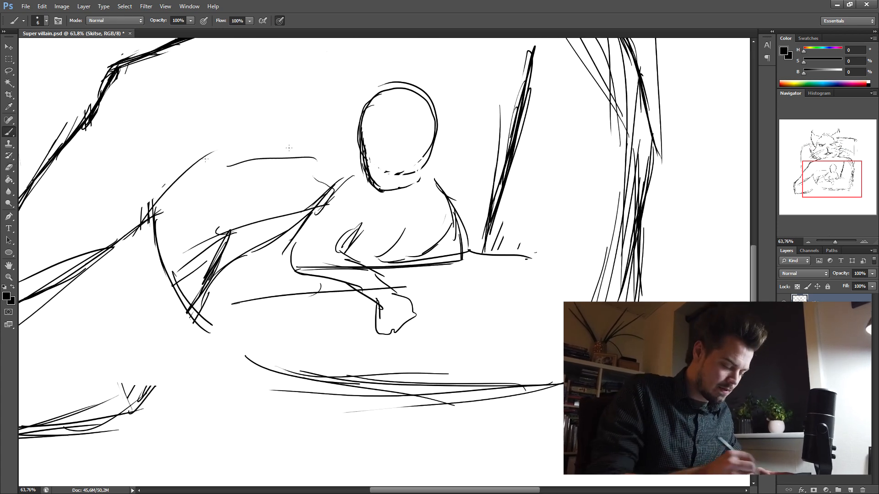
{"action": "key", "text": "b"}
{"action": "mouse_move", "coordinate": [376, 141]}
{"action": "left_mouse_down"}
{"action": "mouse_move", "coordinate": [368, 158]}
{"action": "mouse_move", "coordinate": [412, 145]}
{"action": "left_mouse_up"}
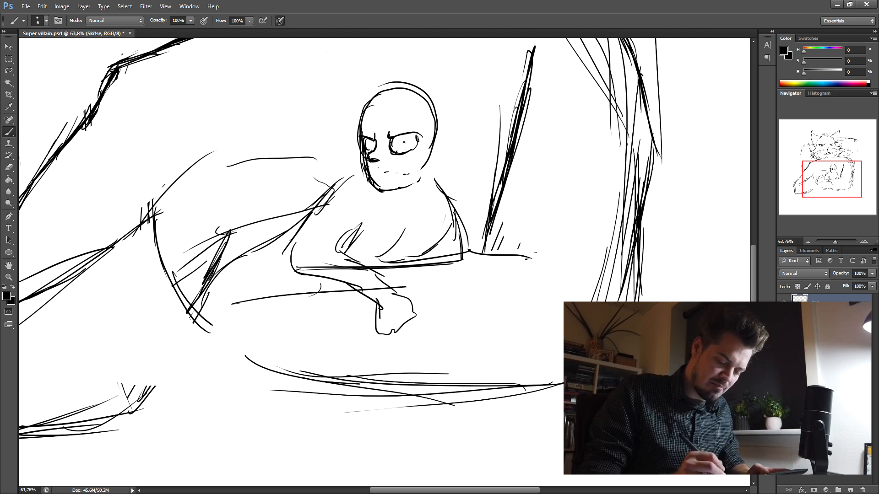
{"action": "key", "text": "ctrl+alt+z"}
{"action": "left_click_drag", "start_coordinate": [432, 134], "coordinate": [433, 156]}
{"action": "mouse_move", "coordinate": [390, 140]}
{"action": "left_mouse_down"}
{"action": "mouse_move", "coordinate": [394, 153]}
{"action": "mouse_move", "coordinate": [418, 147]}
{"action": "left_mouse_up"}
{"action": "left_click_drag", "start_coordinate": [403, 139], "coordinate": [406, 142]}
- Draw the small figure's downturned mouth and the furrowed brow lines above its eyes
{"action": "left_click_drag", "start_coordinate": [371, 172], "coordinate": [410, 170]}
{"action": "left_click_drag", "start_coordinate": [378, 175], "coordinate": [402, 174]}
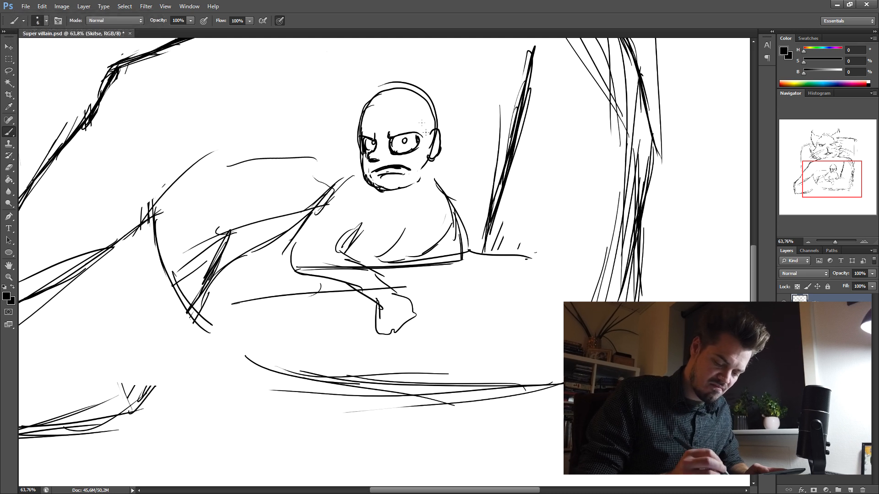
{"action": "left_click_drag", "start_coordinate": [368, 120], "coordinate": [356, 134]}
{"action": "left_click_drag", "start_coordinate": [389, 137], "coordinate": [399, 125]}
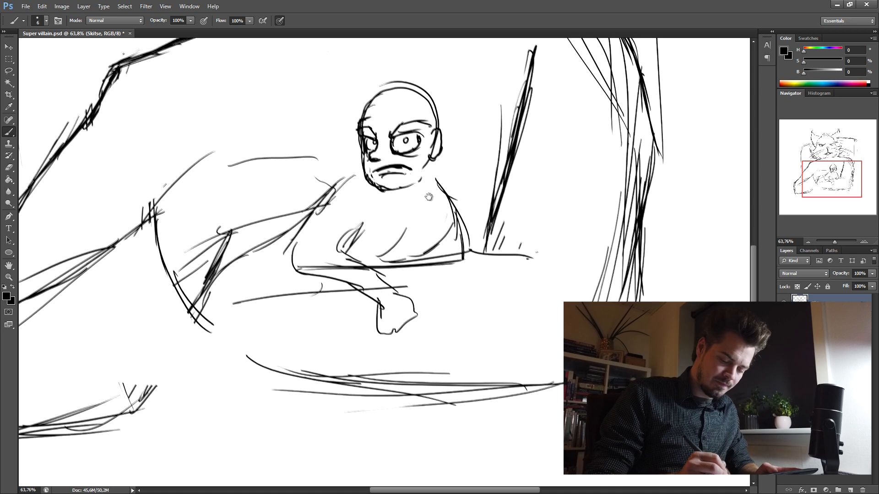
- Redraw the small figure's neck, both shoulders and inner arm line, deleting the old strokes around its right shoulder
{"action": "mouse_move", "coordinate": [424, 179]}
{"action": "left_mouse_down"}
{"action": "mouse_move", "coordinate": [452, 199]}
{"action": "mouse_move", "coordinate": [469, 245]}
{"action": "left_mouse_up"}
{"action": "left_click", "coordinate": [9, 71]}
{"action": "left_click_drag", "start_coordinate": [422, 183], "coordinate": [471, 178]}
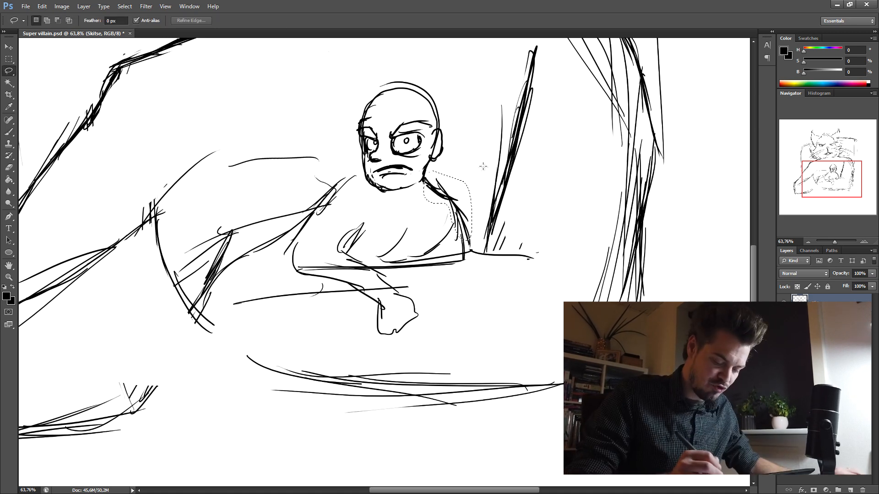
{"action": "key", "text": "Delete"}
{"action": "key", "text": "ctrl+d"}
{"action": "left_click", "coordinate": [9, 132]}
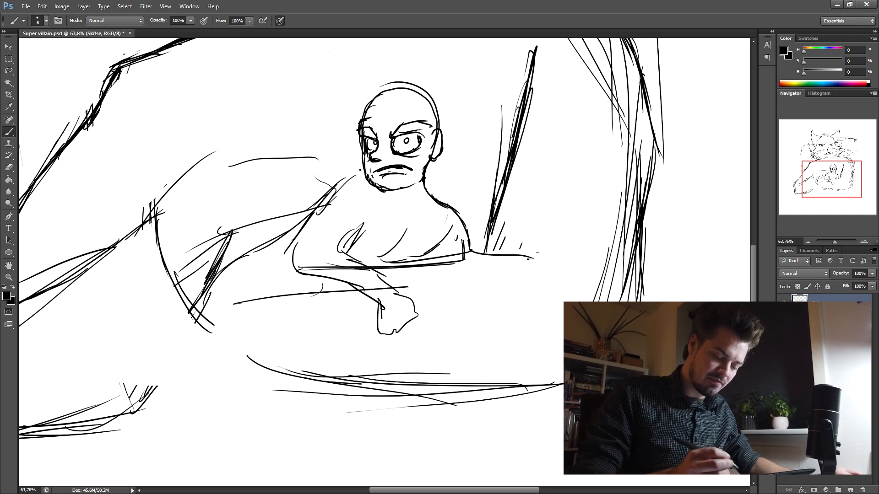
{"action": "left_click_drag", "start_coordinate": [349, 181], "coordinate": [298, 271]}
{"action": "left_click_drag", "start_coordinate": [364, 217], "coordinate": [348, 243]}
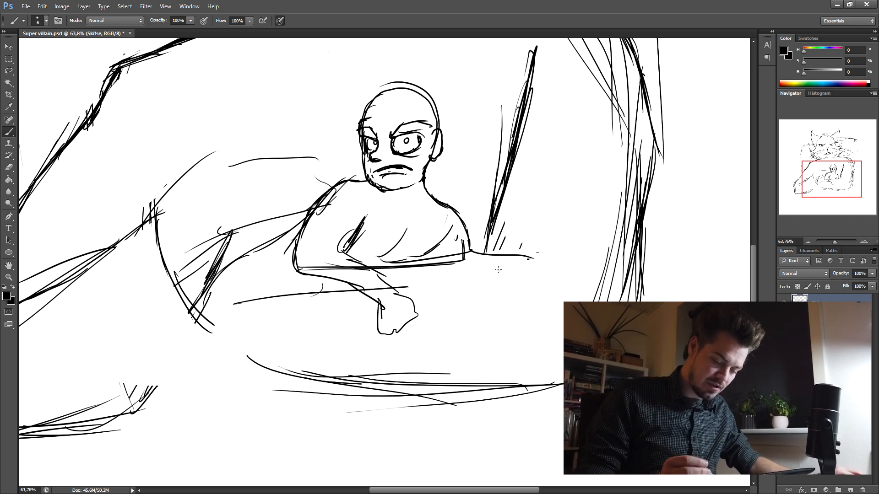
- Delete the rough lines of the large hand beside the small figure's shoulder
{"action": "left_click_drag", "start_coordinate": [498, 276], "coordinate": [527, 226]}
{"action": "left_click_drag", "start_coordinate": [260, 187], "coordinate": [267, 221]}
{"action": "key", "text": "l"}
{"action": "mouse_move", "coordinate": [225, 270]}
{"action": "left_mouse_down"}
{"action": "mouse_move", "coordinate": [348, 186]}
{"action": "mouse_move", "coordinate": [206, 256]}
{"action": "left_mouse_up"}
{"action": "key", "text": "Delete"}
{"action": "key", "text": "ctrl+d"}
{"action": "left_click", "coordinate": [11, 131]}
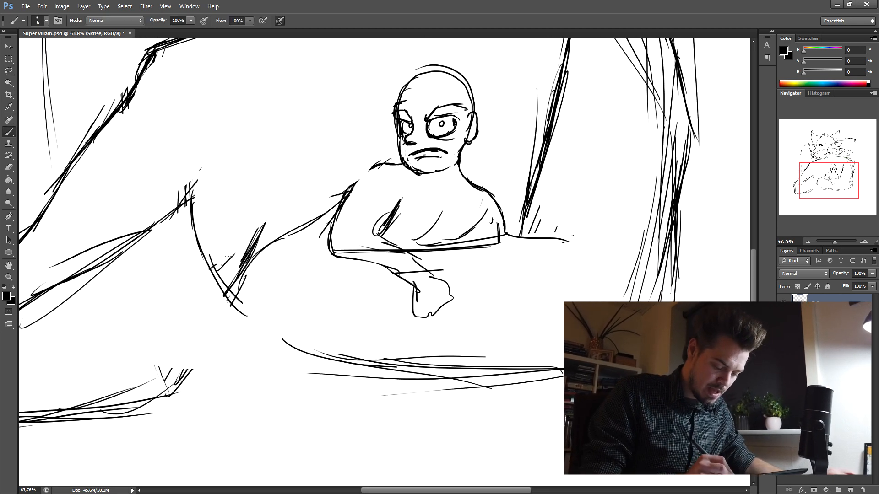
- Draw the cat's large paw with two clawed fingers reaching around to the small figure's shoulder
{"action": "mouse_move", "coordinate": [246, 176]}
{"action": "left_mouse_down"}
{"action": "mouse_move", "coordinate": [365, 185]}
{"action": "mouse_move", "coordinate": [365, 114]}
{"action": "left_mouse_up"}
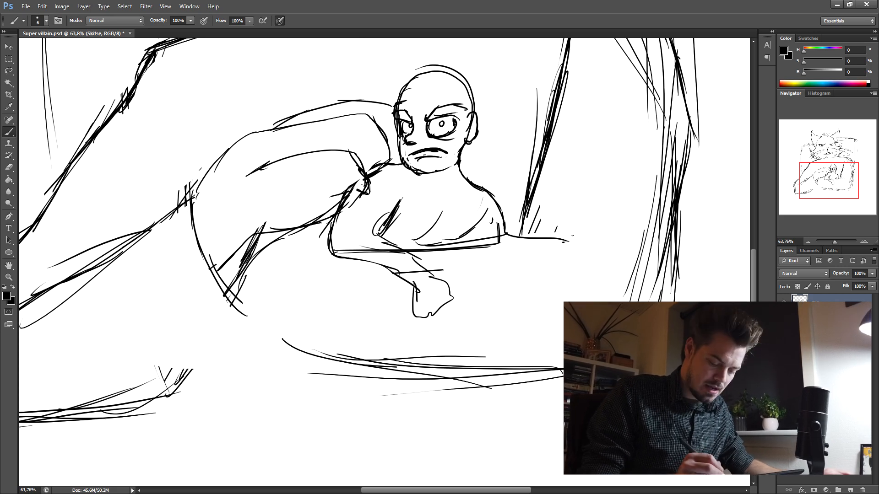
{"action": "mouse_move", "coordinate": [358, 167]}
{"action": "left_mouse_down"}
{"action": "mouse_move", "coordinate": [359, 189]}
{"action": "mouse_move", "coordinate": [388, 170]}
{"action": "mouse_move", "coordinate": [379, 161]}
{"action": "left_mouse_up"}
{"action": "left_click_drag", "start_coordinate": [573, 300], "coordinate": [616, 293]}
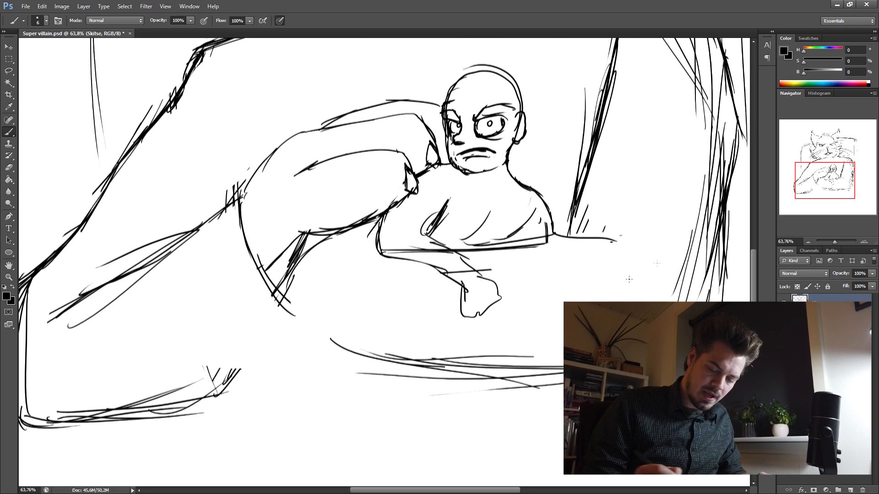
- Select the upper corner of the cat's left-hand arm outline and shift it slightly to the right
{"action": "left_click_drag", "start_coordinate": [835, 242], "coordinate": [832, 247]}
{"action": "left_click_drag", "start_coordinate": [550, 327], "coordinate": [557, 294]}
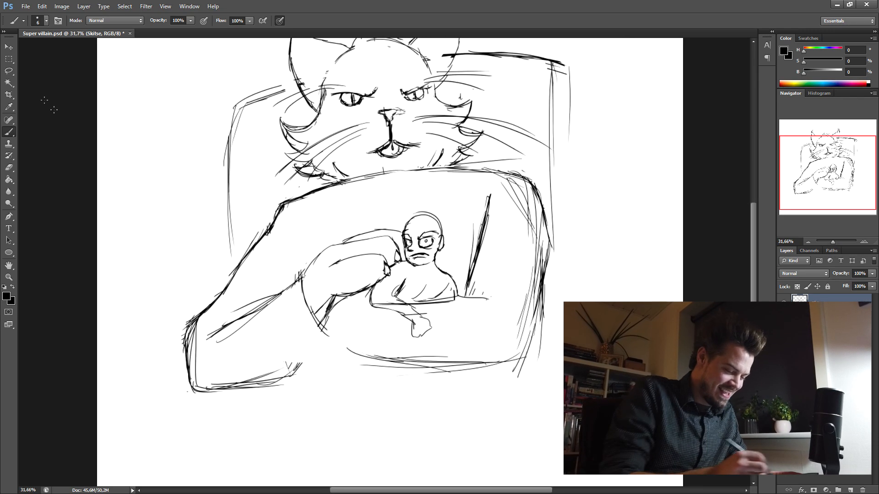
{"action": "left_click", "coordinate": [10, 72]}
{"action": "left_click_drag", "start_coordinate": [294, 192], "coordinate": [210, 320]}
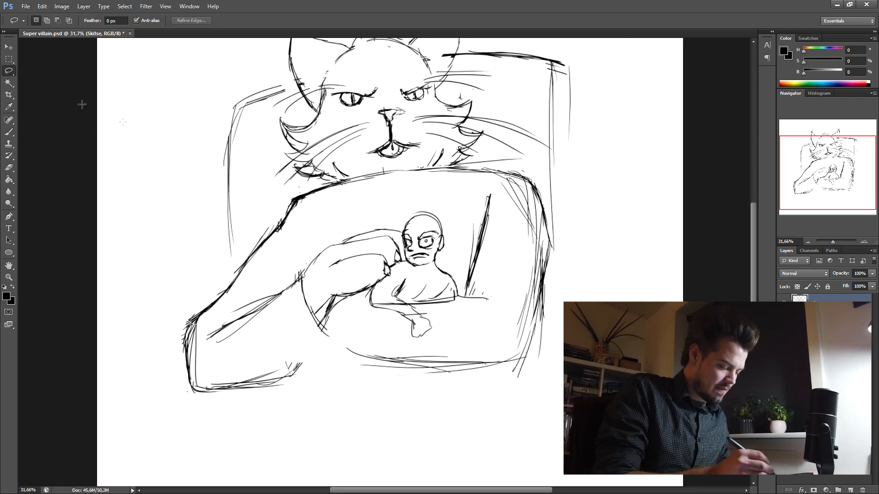
- Select the cat's paw together with the small figure and move them slightly to the left
{"action": "mouse_move", "coordinate": [344, 222]}
{"action": "left_mouse_down"}
{"action": "mouse_move", "coordinate": [204, 329]}
{"action": "mouse_move", "coordinate": [347, 333]}
{"action": "left_mouse_up"}
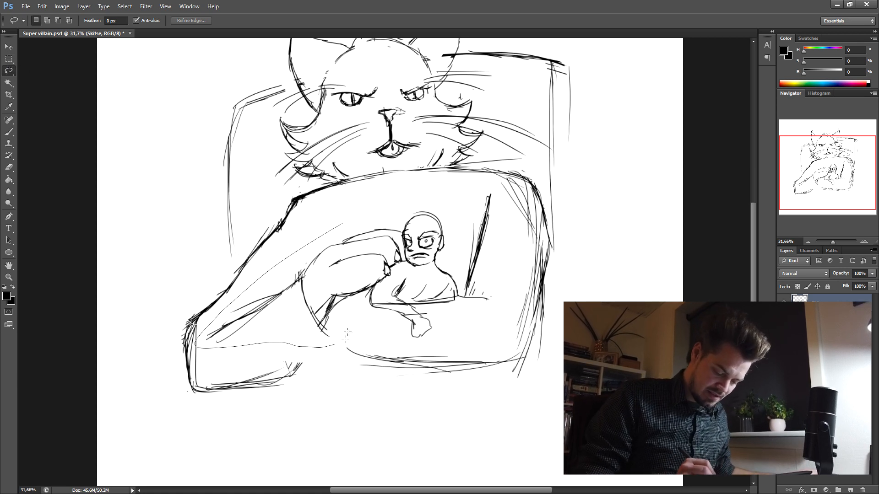
{"action": "mouse_move", "coordinate": [437, 305]}
{"action": "left_mouse_down"}
{"action": "mouse_move", "coordinate": [462, 213]}
{"action": "mouse_move", "coordinate": [344, 223]}
{"action": "left_mouse_up"}
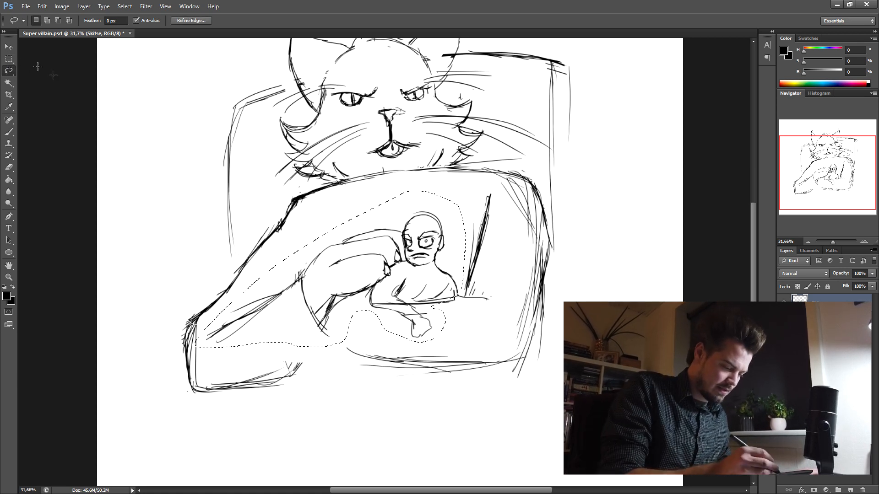
{"action": "key", "text": "v"}
{"action": "left_click_drag", "start_coordinate": [443, 280], "coordinate": [427, 276]}
- Remove the excess chair lines and clean up the left edge of the chair back
{"action": "left_click", "coordinate": [9, 71]}
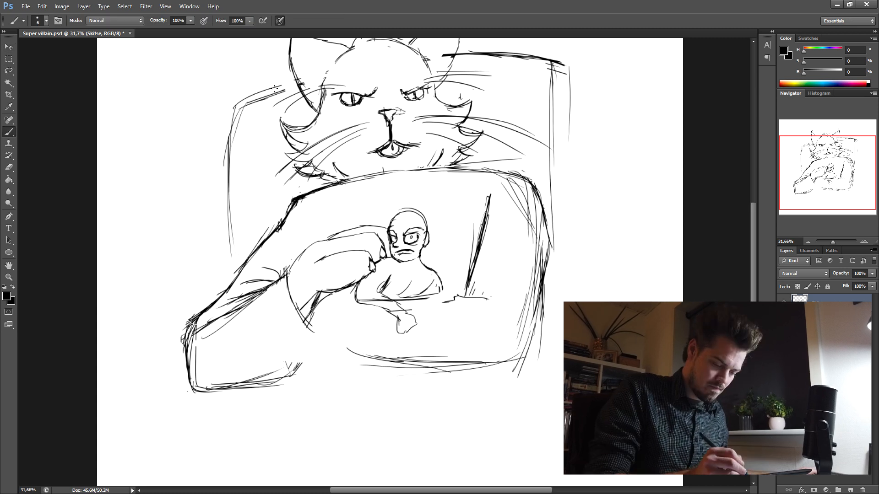
{"action": "left_click_drag", "start_coordinate": [303, 84], "coordinate": [260, 101]}
{"action": "left_click_drag", "start_coordinate": [247, 104], "coordinate": [244, 177]}
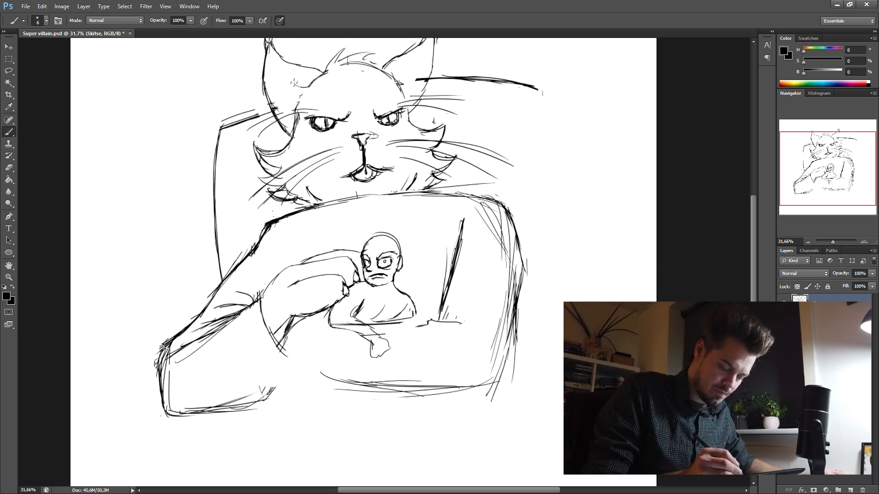
- Draw inner contour lines and tufts of fur inside both of the cat's ears
{"action": "left_click_drag", "start_coordinate": [405, 84], "coordinate": [406, 109]}
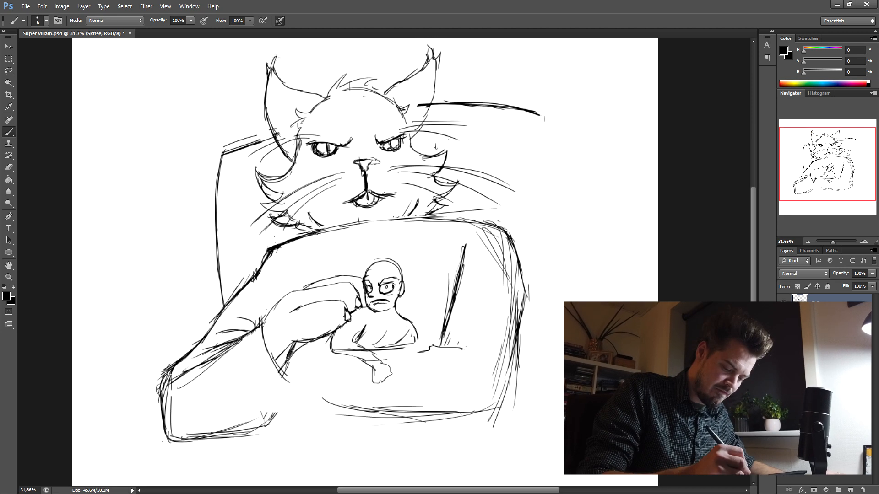
{"action": "left_click_drag", "start_coordinate": [307, 101], "coordinate": [274, 80]}
{"action": "left_click_drag", "start_coordinate": [273, 81], "coordinate": [277, 94]}
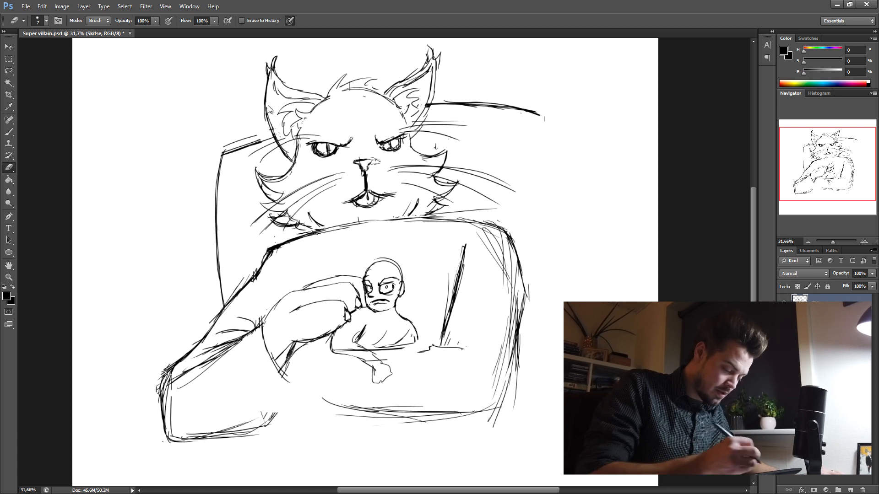
- Refine the outlines of both cat ears and erase the chair line overlapping the right ear
{"action": "left_click", "coordinate": [9, 131]}
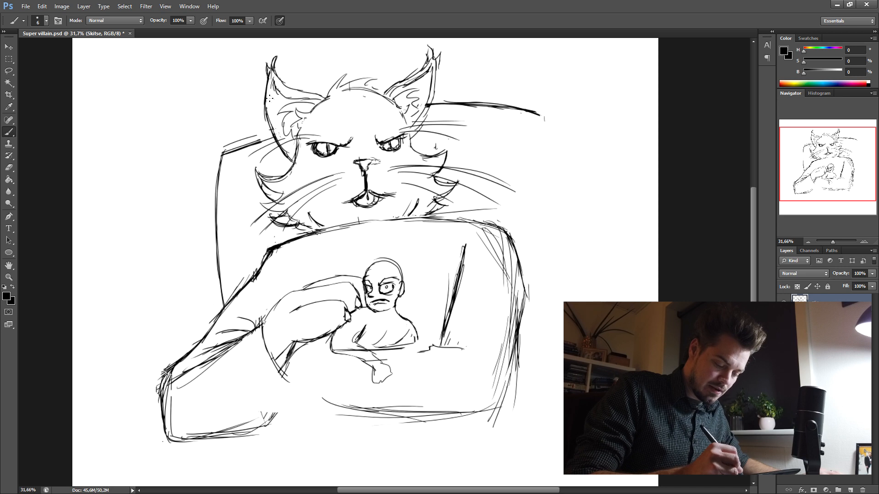
{"action": "key", "text": "e"}
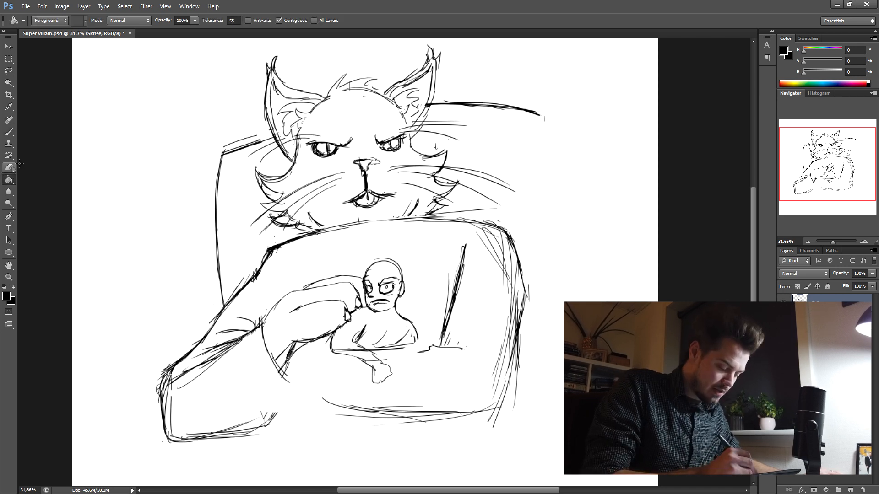
{"action": "left_click_drag", "start_coordinate": [415, 77], "coordinate": [432, 62]}
{"action": "left_click_drag", "start_coordinate": [431, 98], "coordinate": [427, 109]}
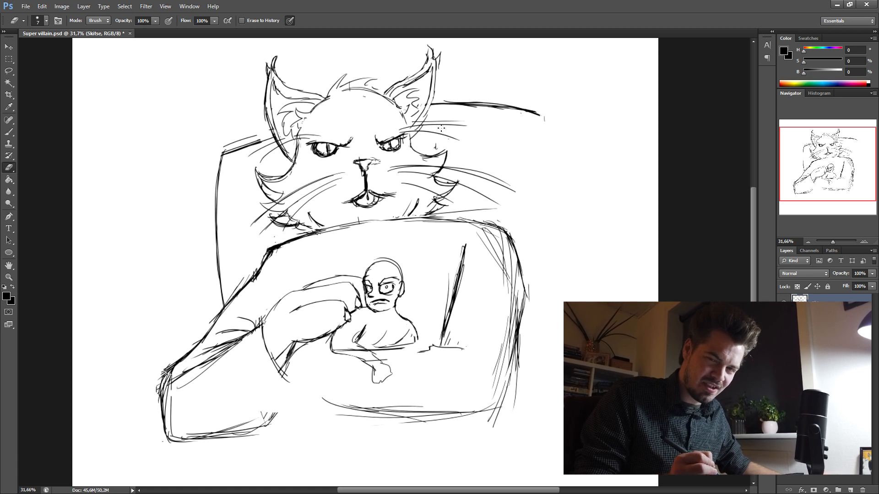
{"action": "left_click", "coordinate": [17, 131]}
{"action": "left_click_drag", "start_coordinate": [435, 84], "coordinate": [409, 128]}
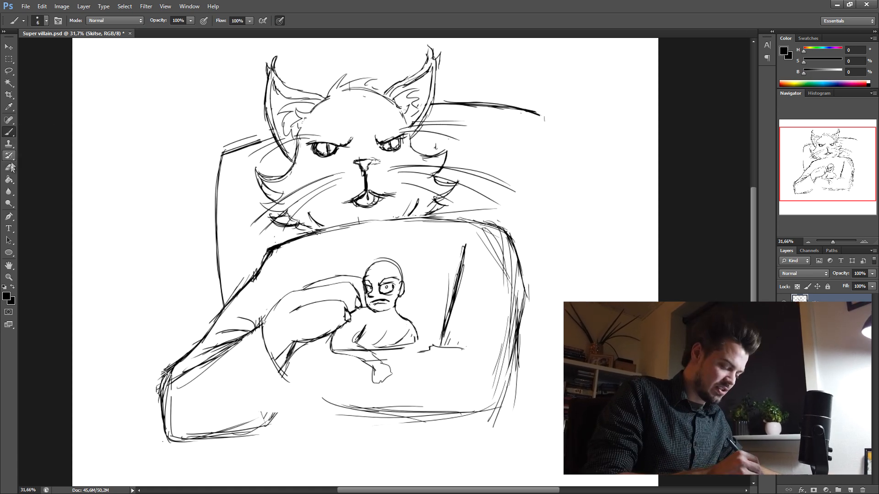
{"action": "left_click", "coordinate": [10, 166]}
{"action": "key", "text": "b"}
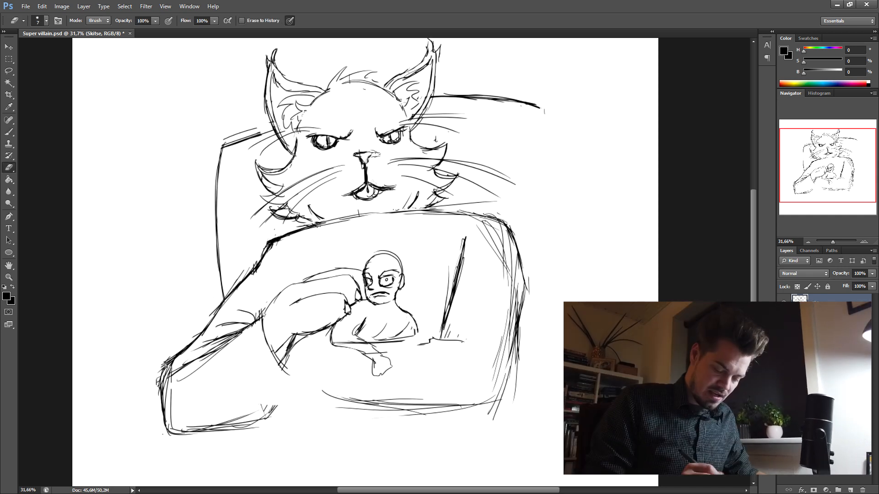
{"action": "left_click_drag", "start_coordinate": [373, 183], "coordinate": [388, 185]}
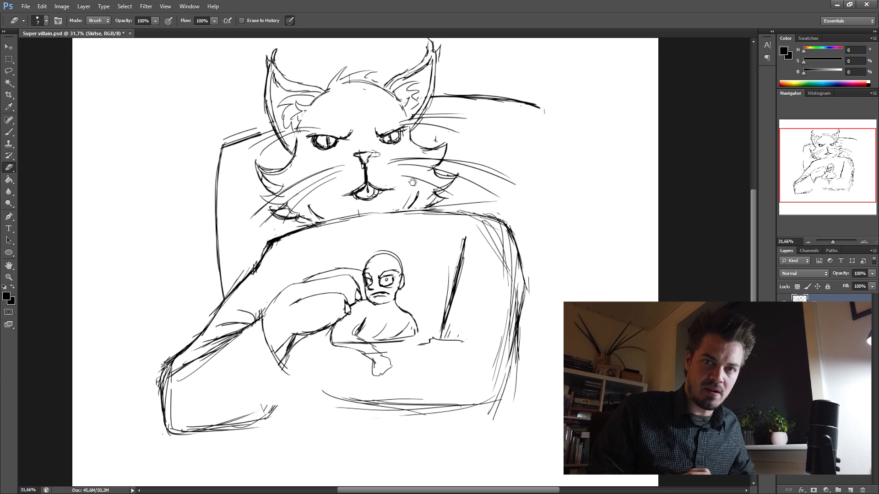
{"action": "left_click_drag", "start_coordinate": [349, 233], "coordinate": [359, 227]}
{"action": "key", "text": "b"}
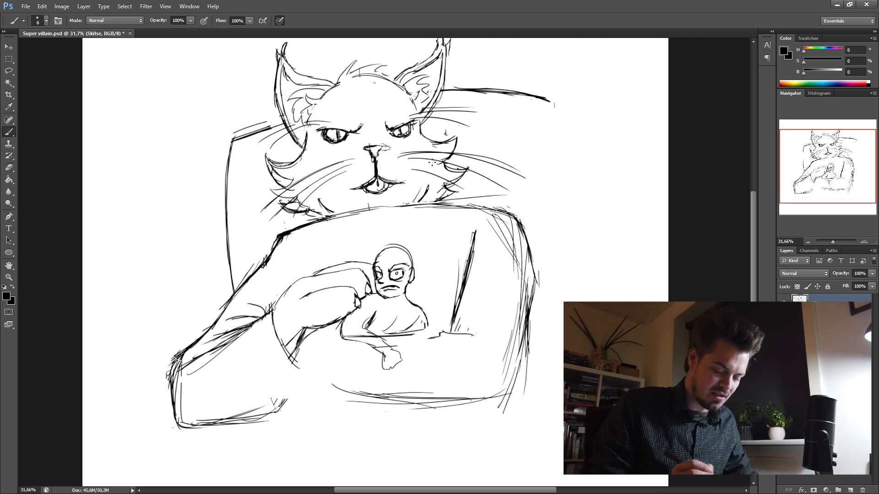
{"action": "mouse_move", "coordinate": [566, 298]}
{"action": "left_mouse_down"}
{"action": "mouse_move", "coordinate": [554, 259]}
{"action": "mouse_move", "coordinate": [549, 266]}
{"action": "left_mouse_up"}
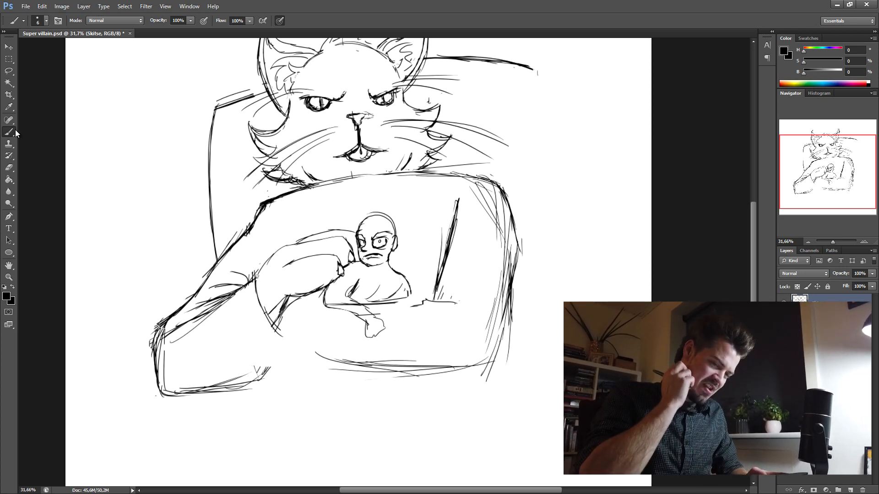
{"action": "mouse_move", "coordinate": [461, 213]}
{"action": "left_mouse_down"}
{"action": "mouse_move", "coordinate": [426, 284]}
{"action": "mouse_move", "coordinate": [442, 297]}
{"action": "left_mouse_up"}
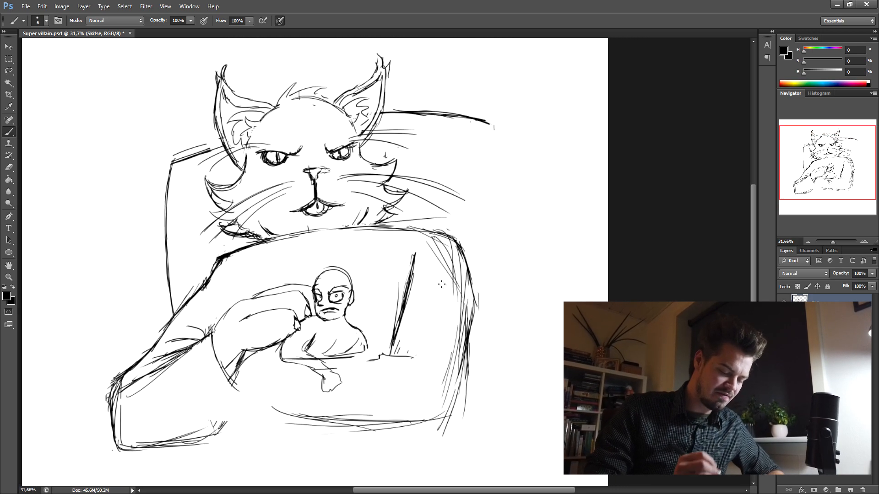
- Select the cat's whole head with its whiskers and move it slightly to the right with a transform
{"action": "left_click", "coordinate": [8, 71]}
{"action": "mouse_move", "coordinate": [236, 53]}
{"action": "left_mouse_down"}
{"action": "mouse_move", "coordinate": [197, 162]}
{"action": "mouse_move", "coordinate": [216, 251]}
{"action": "mouse_move", "coordinate": [421, 215]}
{"action": "mouse_move", "coordinate": [471, 188]}
{"action": "mouse_move", "coordinate": [387, 123]}
{"action": "mouse_move", "coordinate": [395, 82]}
{"action": "left_mouse_up"}
{"action": "left_click_drag", "start_coordinate": [388, 171], "coordinate": [412, 169]}
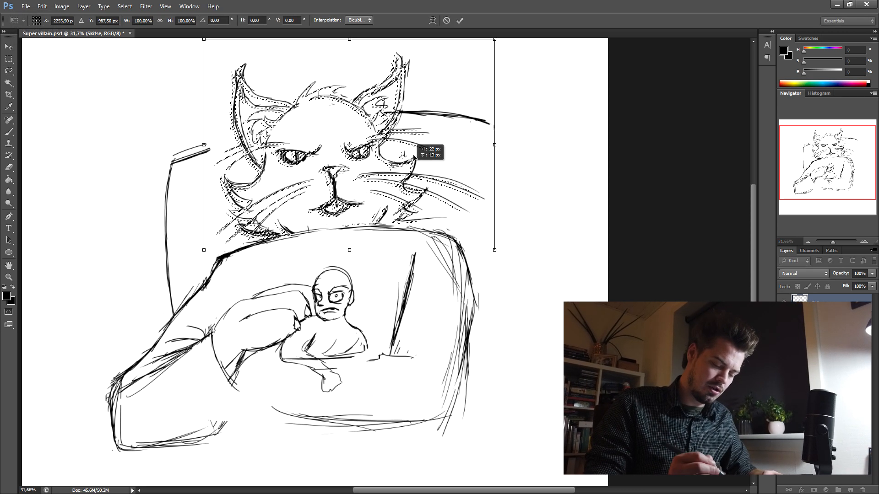
{"action": "left_click", "coordinate": [460, 20]}
{"action": "key", "text": "ctrl+d"}
- Draw a crease running from under the cat's chin down toward the small figure's head
{"action": "left_click", "coordinate": [9, 132]}
{"action": "left_click_drag", "start_coordinate": [316, 231], "coordinate": [308, 277]}
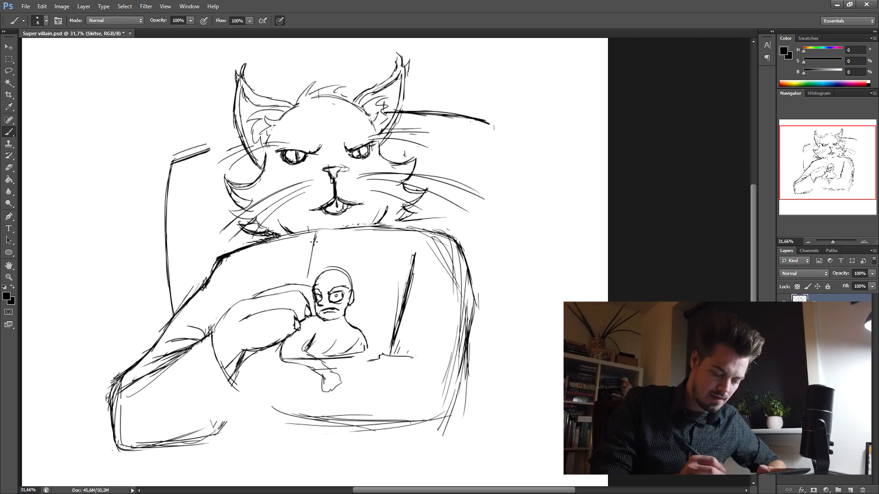
{"action": "left_click_drag", "start_coordinate": [315, 242], "coordinate": [307, 285]}
{"action": "left_click_drag", "start_coordinate": [325, 228], "coordinate": [315, 236]}
{"action": "left_click_drag", "start_coordinate": [346, 238], "coordinate": [335, 180]}
- Draw fold lines to the right of the small figure and strengthen the right arm's outer edge and lower corner
{"action": "mouse_move", "coordinate": [391, 169]}
{"action": "left_mouse_down"}
{"action": "mouse_move", "coordinate": [438, 185]}
{"action": "mouse_move", "coordinate": [466, 242]}
{"action": "mouse_move", "coordinate": [432, 361]}
{"action": "left_mouse_up"}
{"action": "mouse_move", "coordinate": [337, 300]}
{"action": "left_mouse_down"}
{"action": "mouse_move", "coordinate": [366, 291]}
{"action": "mouse_move", "coordinate": [412, 302]}
{"action": "mouse_move", "coordinate": [371, 277]}
{"action": "mouse_move", "coordinate": [430, 278]}
{"action": "left_mouse_up"}
{"action": "mouse_move", "coordinate": [379, 277]}
{"action": "left_mouse_down"}
{"action": "mouse_move", "coordinate": [353, 294]}
{"action": "mouse_move", "coordinate": [309, 296]}
{"action": "left_mouse_up"}
{"action": "left_click_drag", "start_coordinate": [442, 373], "coordinate": [439, 342]}
{"action": "left_click_drag", "start_coordinate": [449, 300], "coordinate": [443, 330]}
{"action": "mouse_move", "coordinate": [454, 281]}
{"action": "left_mouse_down"}
{"action": "mouse_move", "coordinate": [443, 334]}
{"action": "mouse_move", "coordinate": [430, 353]}
{"action": "mouse_move", "coordinate": [343, 338]}
{"action": "left_mouse_up"}
{"action": "left_click_drag", "start_coordinate": [408, 352], "coordinate": [274, 324]}
{"action": "left_click_drag", "start_coordinate": [267, 320], "coordinate": [259, 313]}
{"action": "left_click_drag", "start_coordinate": [452, 313], "coordinate": [462, 291]}
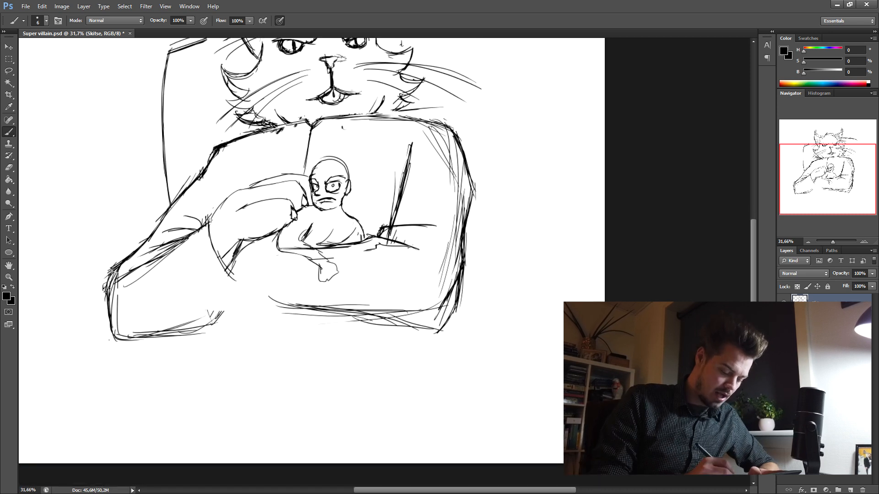
- Draw a rounded lower outline under the elbow of the cat's left-hand arm
{"action": "mouse_move", "coordinate": [112, 332]}
{"action": "left_mouse_down"}
{"action": "mouse_move", "coordinate": [153, 355]}
{"action": "mouse_move", "coordinate": [132, 353]}
{"action": "left_mouse_up"}
{"action": "left_click_drag", "start_coordinate": [124, 352], "coordinate": [208, 342]}
{"action": "left_click_drag", "start_coordinate": [147, 352], "coordinate": [208, 337]}
- Select the lower edge lines of the cat's right forearm and rotate them by about -4.35 degrees
{"action": "mouse_move", "coordinate": [359, 259]}
{"action": "left_mouse_down"}
{"action": "mouse_move", "coordinate": [424, 336]}
{"action": "mouse_move", "coordinate": [228, 317]}
{"action": "mouse_move", "coordinate": [343, 285]}
{"action": "mouse_move", "coordinate": [339, 266]}
{"action": "mouse_move", "coordinate": [357, 254]}
{"action": "left_mouse_up"}
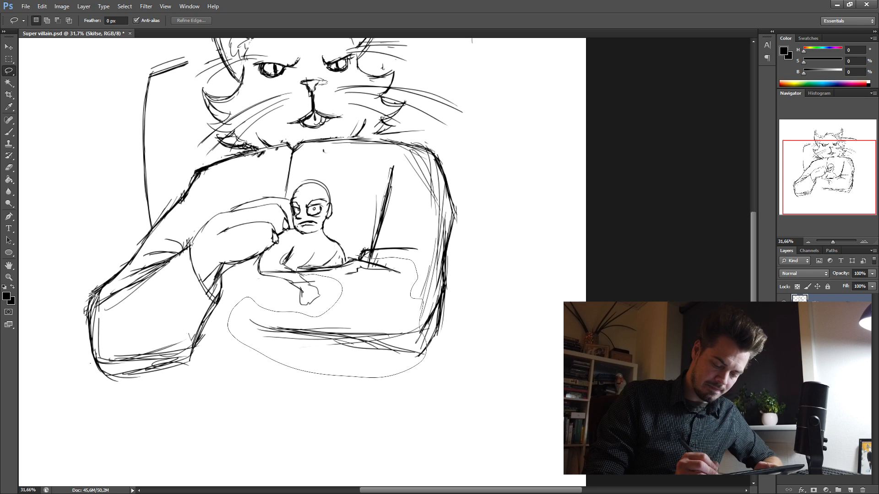
{"action": "right_click", "coordinate": [451, 226]}
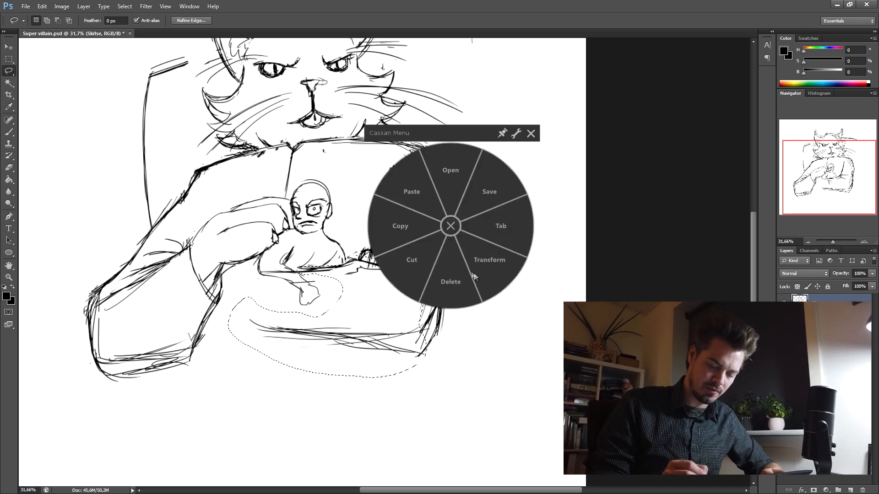
{"action": "left_click", "coordinate": [486, 273]}
{"action": "mouse_move", "coordinate": [281, 394]}
{"action": "left_mouse_down"}
{"action": "mouse_move", "coordinate": [296, 420]}
{"action": "mouse_move", "coordinate": [300, 405]}
{"action": "left_mouse_up"}
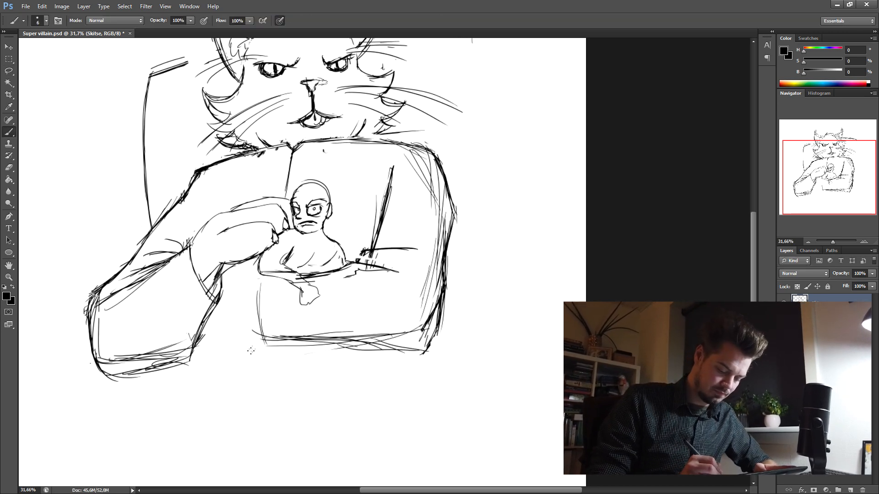
- Draw the curved cuff lines joining the lower forearm to the left-hand arm, and add the chair's right side
{"action": "mouse_move", "coordinate": [265, 340]}
{"action": "left_mouse_down"}
{"action": "mouse_move", "coordinate": [237, 351]}
{"action": "mouse_move", "coordinate": [206, 325]}
{"action": "left_mouse_up"}
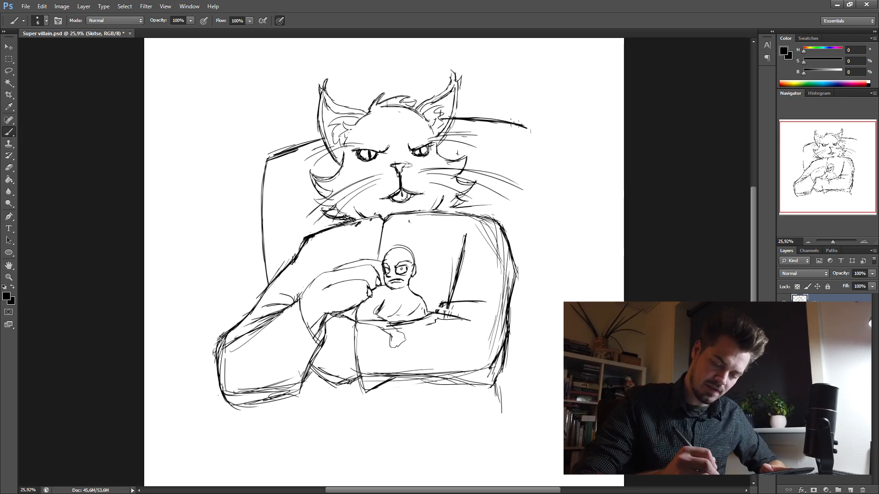
{"action": "mouse_move", "coordinate": [510, 120]}
{"action": "left_mouse_down"}
{"action": "mouse_move", "coordinate": [531, 138]}
{"action": "mouse_move", "coordinate": [540, 316]}
{"action": "left_mouse_up"}
{"action": "left_click_drag", "start_coordinate": [534, 190], "coordinate": [544, 341]}
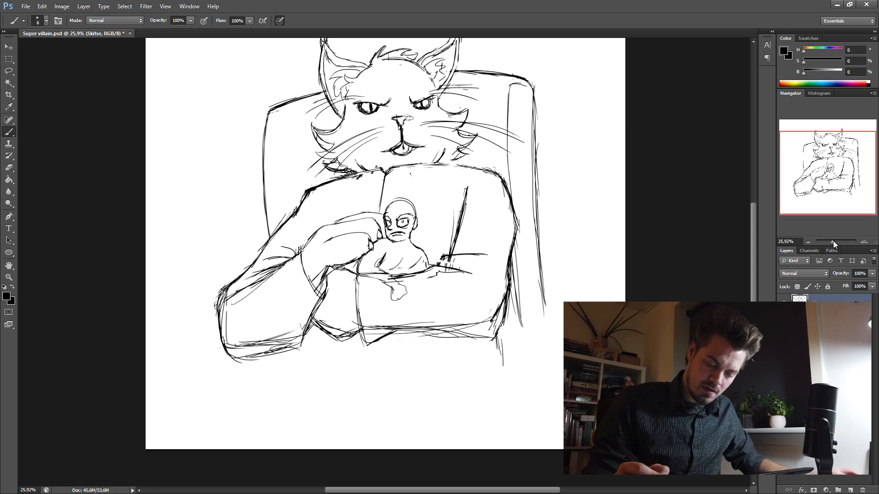
- Select the small figure's head and scale it down proportionally to about 94%
{"action": "left_click_drag", "start_coordinate": [833, 241], "coordinate": [835, 241]}
{"action": "key", "text": "l"}
{"action": "mouse_move", "coordinate": [392, 220]}
{"action": "left_mouse_down"}
{"action": "mouse_move", "coordinate": [420, 225]}
{"action": "mouse_move", "coordinate": [471, 185]}
{"action": "left_mouse_up"}
{"action": "key", "text": "ctrl+t"}
{"action": "key", "text": "shift"}
{"action": "left_click_drag", "start_coordinate": [377, 115], "coordinate": [386, 123]}
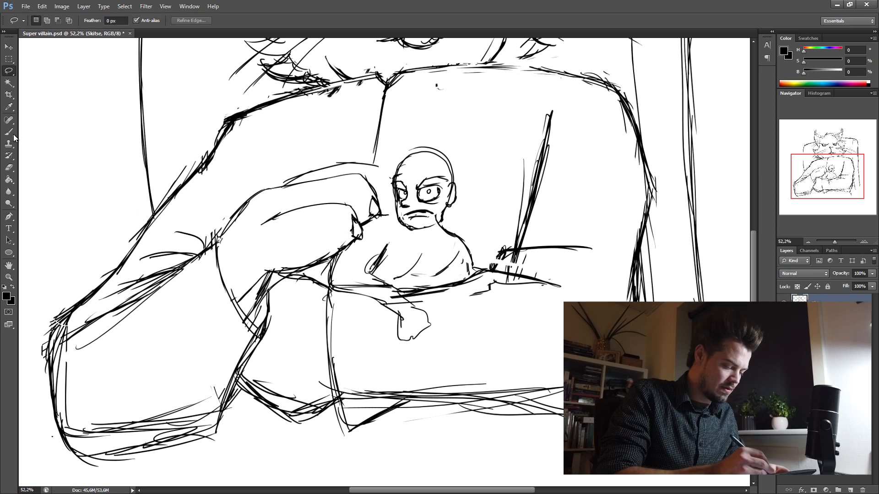
- Delete the old lines of the small figure's bent arm and hand
{"action": "left_click", "coordinate": [11, 132]}
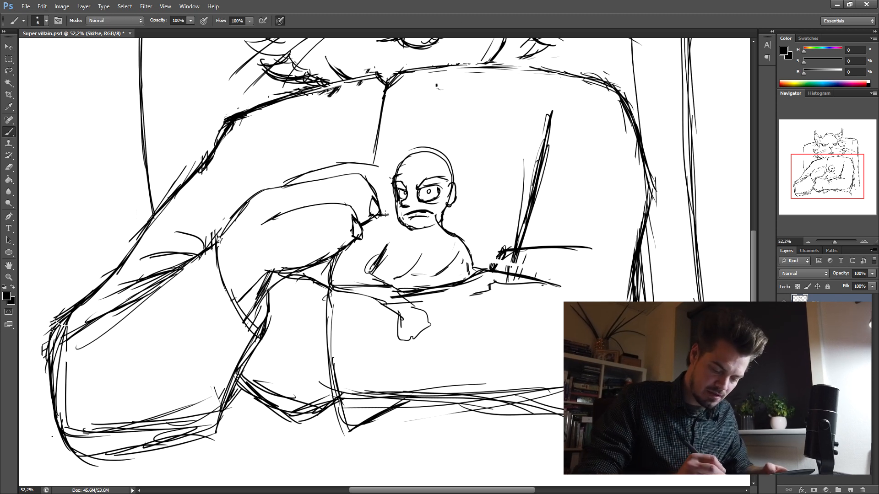
{"action": "left_click_drag", "start_coordinate": [385, 249], "coordinate": [376, 270]}
{"action": "key", "text": "ctrl+d"}
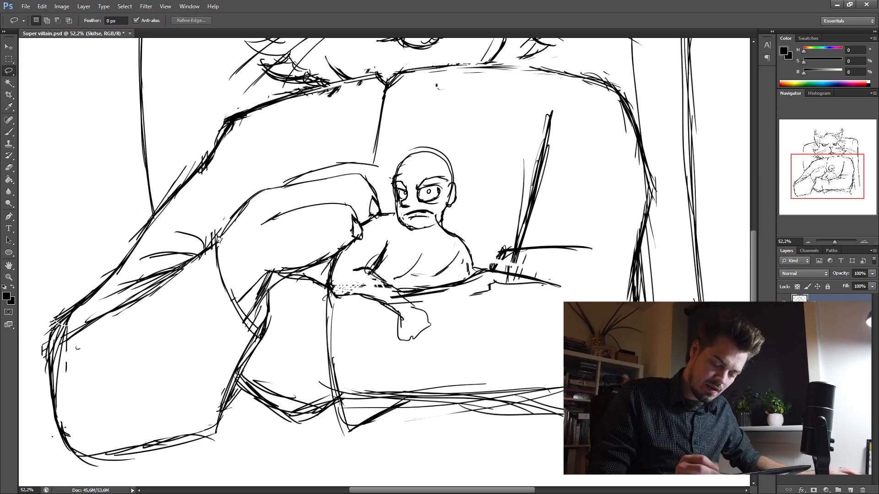
{"action": "mouse_move", "coordinate": [355, 270]}
{"action": "left_mouse_down"}
{"action": "mouse_move", "coordinate": [346, 298]}
{"action": "mouse_move", "coordinate": [391, 317]}
{"action": "mouse_move", "coordinate": [412, 313]}
{"action": "mouse_move", "coordinate": [414, 283]}
{"action": "mouse_move", "coordinate": [358, 292]}
{"action": "mouse_move", "coordinate": [399, 317]}
{"action": "left_mouse_up"}
{"action": "key", "text": "Delete"}
{"action": "key", "text": "ctrl+d"}
- Redraw the small figure's bent arm with a clawing, fingered hand and add muscle lines to its chest
{"action": "key", "text": "b"}
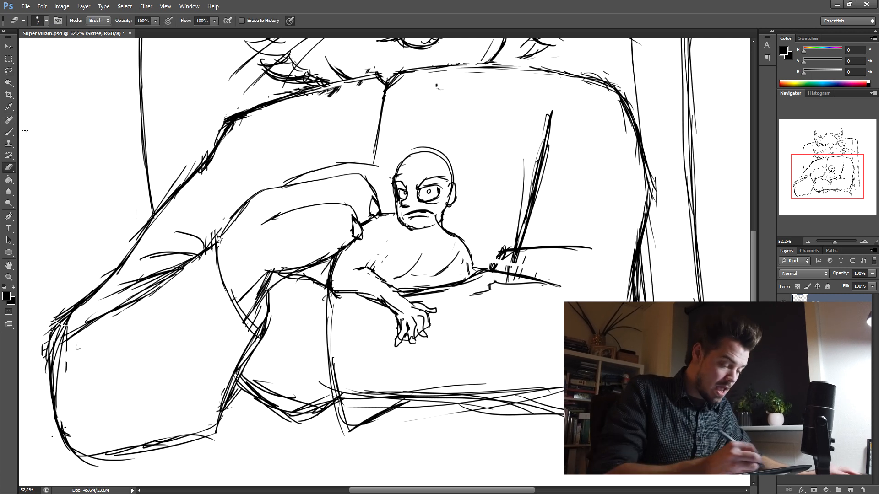
{"action": "left_click", "coordinate": [9, 132]}
{"action": "left_click_drag", "start_coordinate": [374, 263], "coordinate": [368, 269]}
{"action": "left_click_drag", "start_coordinate": [383, 250], "coordinate": [369, 268]}
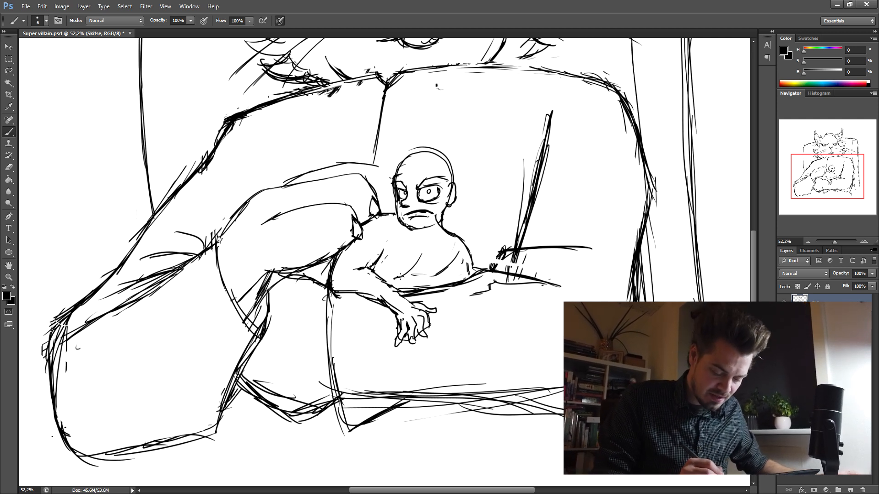
{"action": "left_click_drag", "start_coordinate": [421, 257], "coordinate": [407, 274]}
{"action": "left_click_drag", "start_coordinate": [455, 246], "coordinate": [438, 277]}
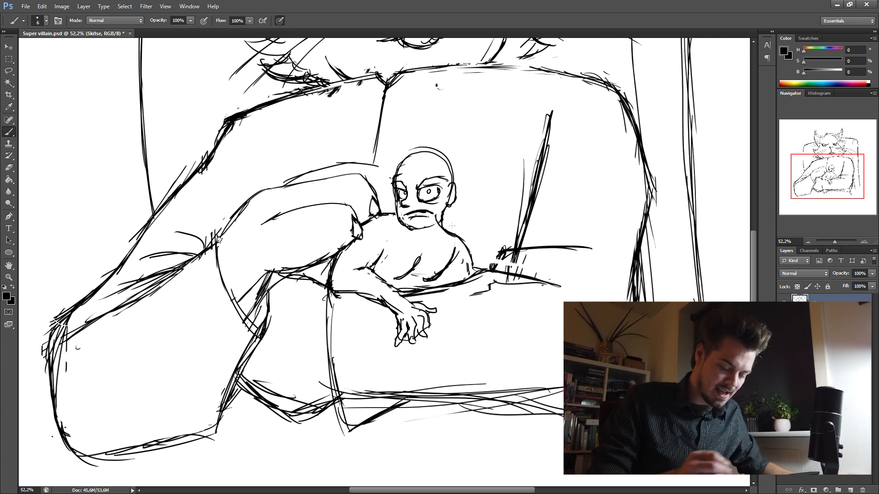
- Erase the doubled contour over the small figure's skull and redraw a clean outline for its head
{"action": "left_click", "coordinate": [8, 168]}
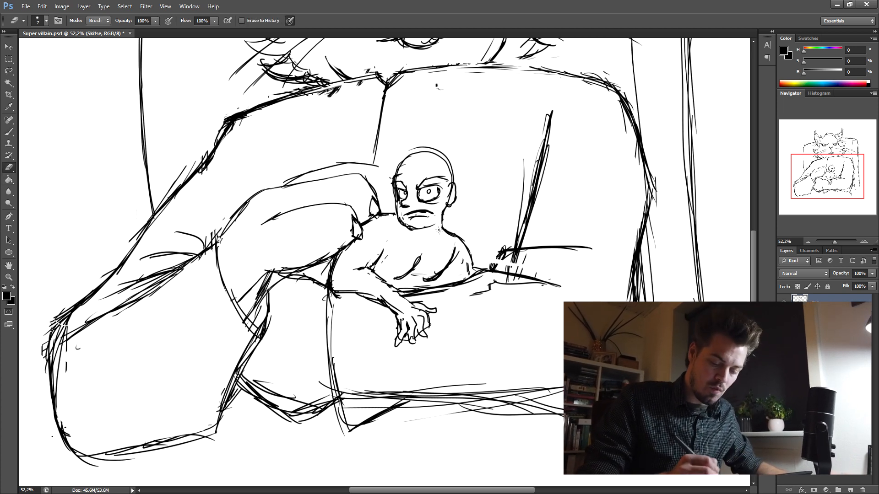
{"action": "mouse_move", "coordinate": [451, 201]}
{"action": "left_mouse_down"}
{"action": "mouse_move", "coordinate": [443, 160]}
{"action": "mouse_move", "coordinate": [403, 156]}
{"action": "mouse_move", "coordinate": [432, 148]}
{"action": "left_mouse_up"}
{"action": "left_click", "coordinate": [8, 132]}
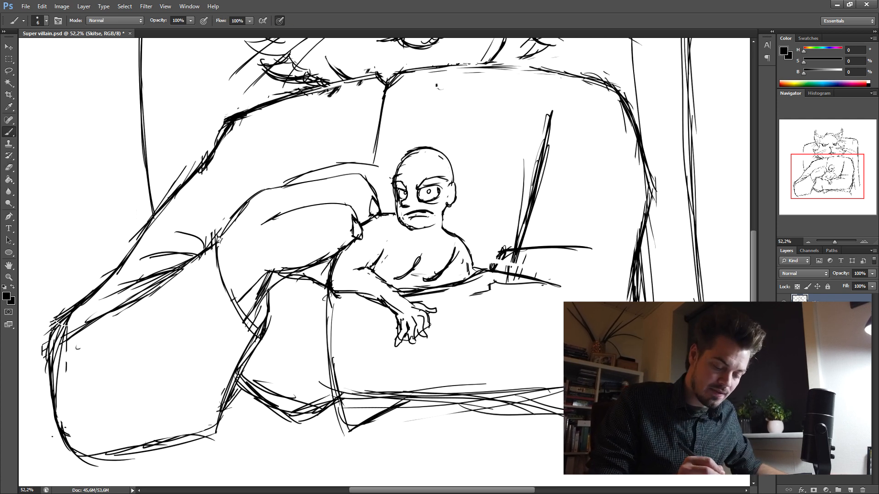
{"action": "left_click", "coordinate": [8, 167]}
{"action": "key", "text": "b"}
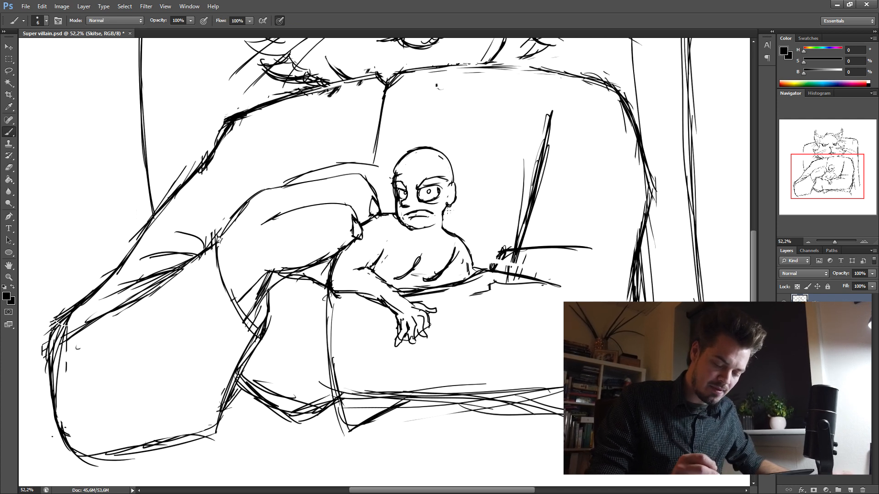
- Clean up the small figure's head outline and strengthen the contours of its face, ear and neck
{"action": "left_click_drag", "start_coordinate": [419, 238], "coordinate": [457, 229]}
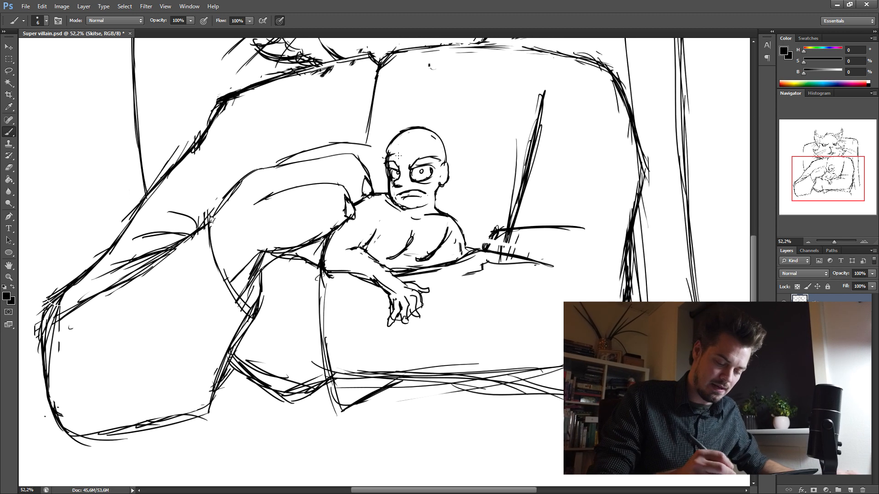
{"action": "key", "text": "e"}
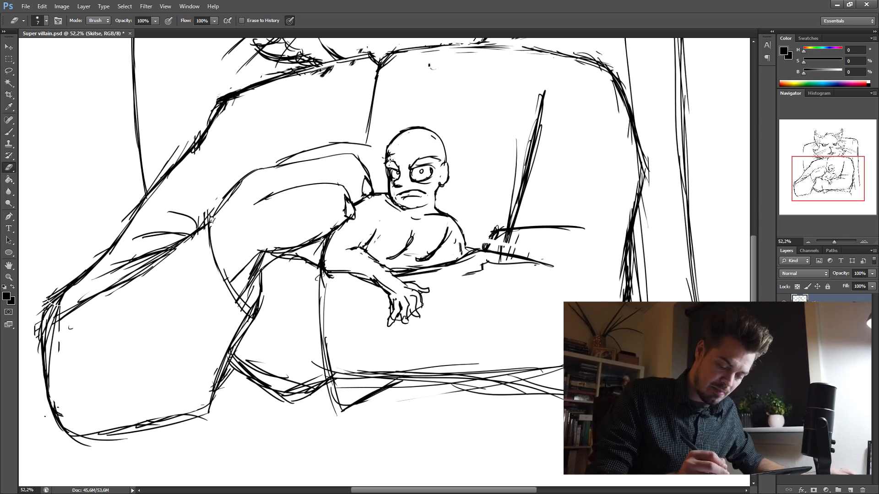
{"action": "key", "text": "b"}
{"action": "left_click_drag", "start_coordinate": [392, 142], "coordinate": [385, 177]}
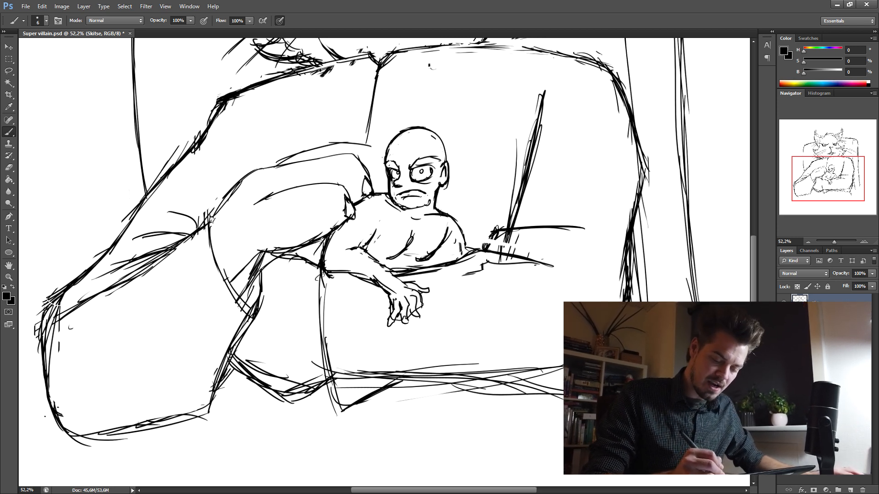
{"action": "left_click_drag", "start_coordinate": [477, 260], "coordinate": [480, 219]}
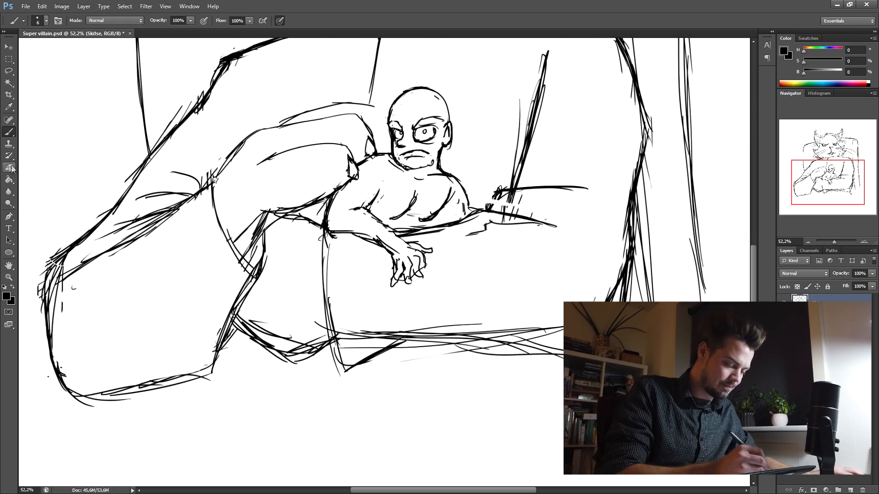
- Touch up the lines around the cat's mouth, jaw fur and the side of its face
{"action": "key", "text": "e"}
{"action": "left_click_drag", "start_coordinate": [389, 248], "coordinate": [384, 244]}
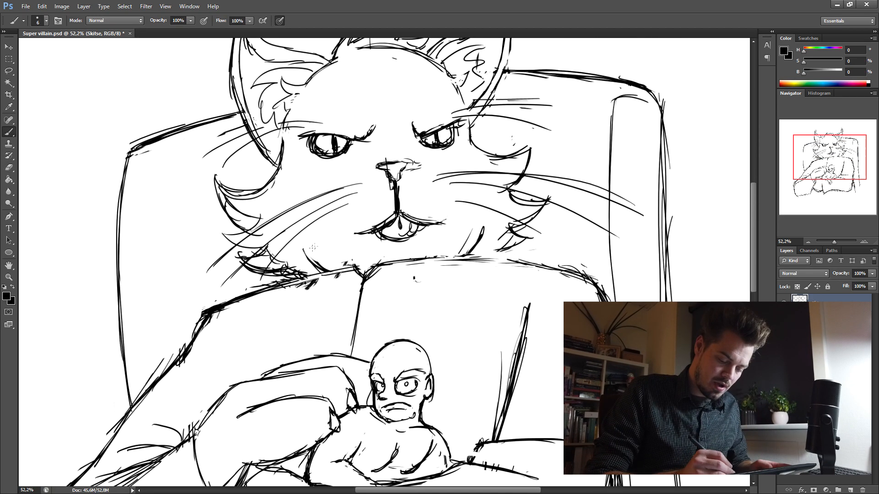
{"action": "left_click_drag", "start_coordinate": [303, 250], "coordinate": [319, 274]}
{"action": "left_click_drag", "start_coordinate": [281, 139], "coordinate": [273, 175]}
{"action": "left_click_drag", "start_coordinate": [294, 98], "coordinate": [285, 120]}
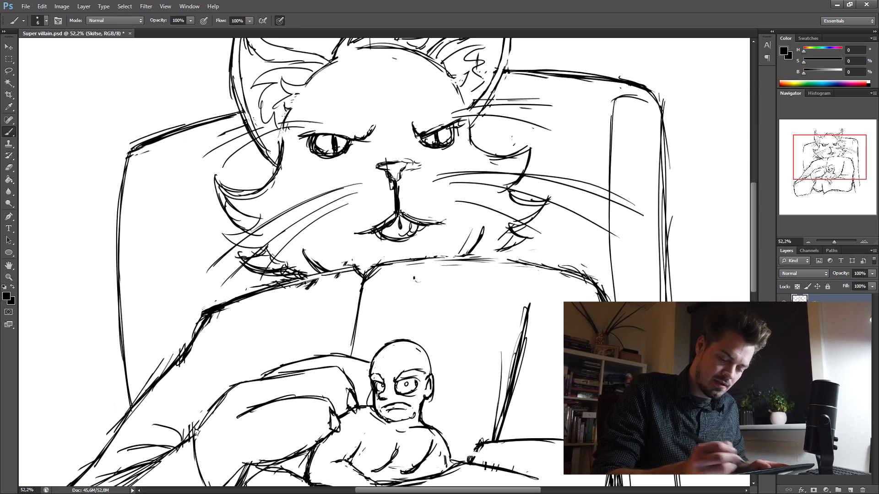
- Scale the whole sketch up proportionally and position it so the cat and chair fill most of the canvas
{"action": "key", "text": "ctrl+t"}
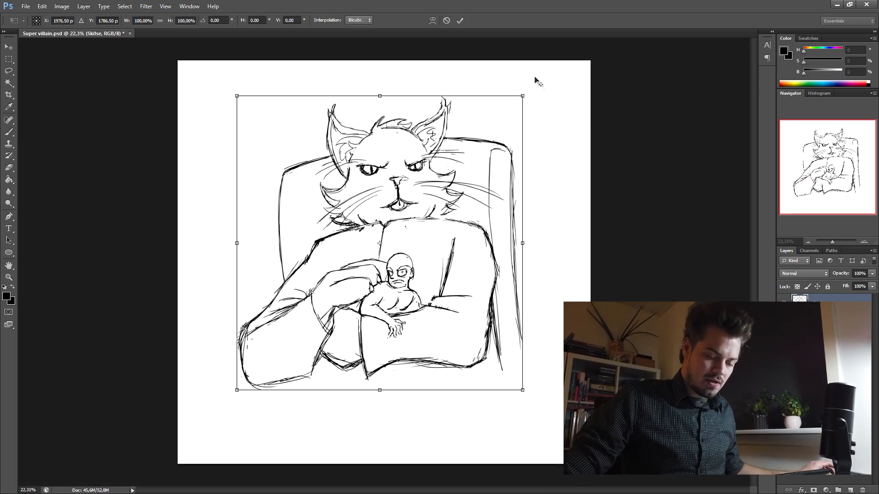
{"action": "left_click_drag", "start_coordinate": [524, 94], "coordinate": [569, 51]}
{"action": "left_click_drag", "start_coordinate": [452, 232], "coordinate": [451, 247]}
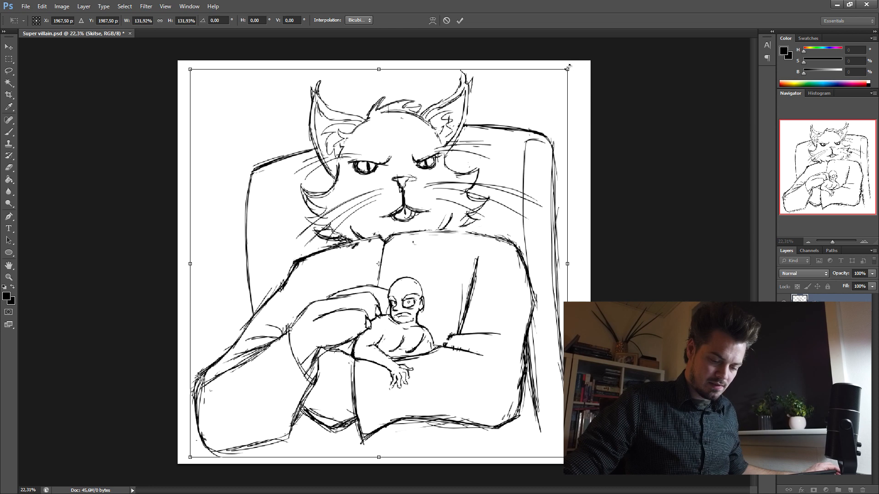
{"action": "left_click_drag", "start_coordinate": [568, 67], "coordinate": [574, 61]}
{"action": "left_click_drag", "start_coordinate": [588, 78], "coordinate": [591, 81]}
{"action": "left_click", "coordinate": [460, 20]}
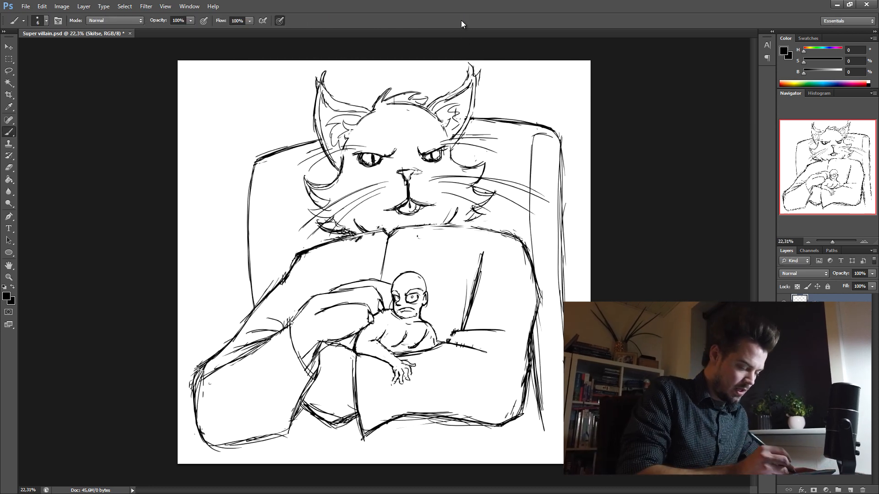
- Sketch the cat's lap along the canvas's lower edge and add fold lines to both sleeves
{"action": "left_click_drag", "start_coordinate": [202, 456], "coordinate": [527, 447]}
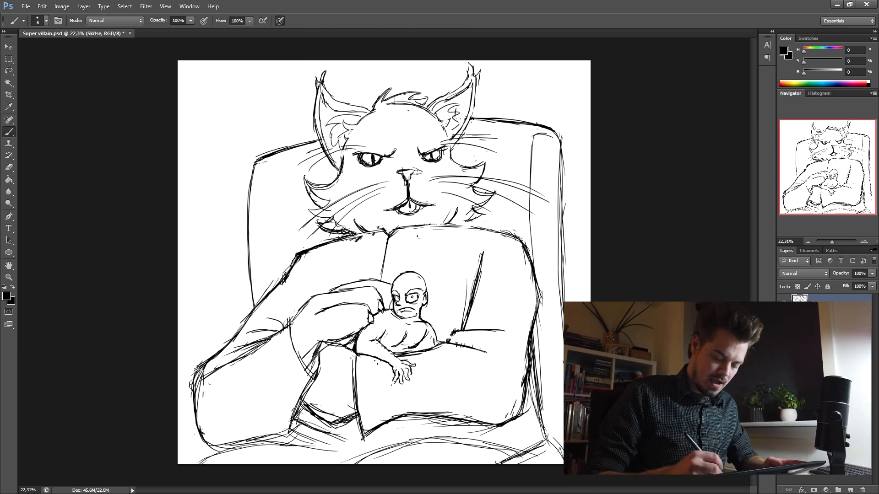
{"action": "left_click_drag", "start_coordinate": [387, 395], "coordinate": [394, 417]}
{"action": "left_click_drag", "start_coordinate": [396, 398], "coordinate": [402, 422]}
{"action": "left_click_drag", "start_coordinate": [267, 319], "coordinate": [282, 322]}
{"action": "left_click_drag", "start_coordinate": [442, 345], "coordinate": [456, 347]}
{"action": "left_click_drag", "start_coordinate": [457, 343], "coordinate": [510, 376]}
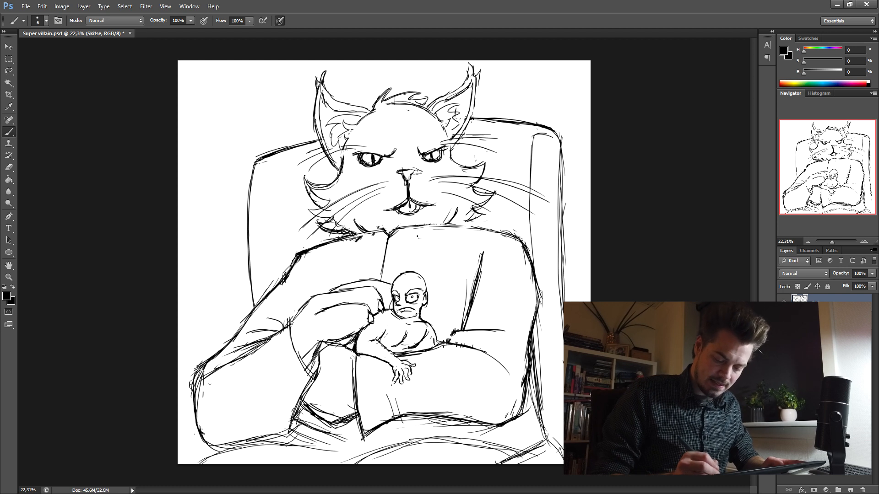
{"action": "mouse_move", "coordinate": [447, 341]}
{"action": "left_mouse_down"}
{"action": "mouse_move", "coordinate": [491, 342]}
{"action": "mouse_move", "coordinate": [507, 328]}
{"action": "mouse_move", "coordinate": [498, 306]}
{"action": "mouse_move", "coordinate": [508, 306]}
{"action": "left_mouse_up"}
{"action": "mouse_move", "coordinate": [468, 267]}
{"action": "left_mouse_down"}
{"action": "mouse_move", "coordinate": [462, 315]}
{"action": "mouse_move", "coordinate": [461, 300]}
{"action": "left_mouse_up"}
{"action": "left_click_drag", "start_coordinate": [309, 260], "coordinate": [292, 318]}
- Delete the rough lower edge of the cat's front sleeve and redraw it as a cleaner line
{"action": "left_click", "coordinate": [8, 71]}
{"action": "mouse_move", "coordinate": [362, 422]}
{"action": "left_mouse_down"}
{"action": "mouse_move", "coordinate": [363, 429]}
{"action": "mouse_move", "coordinate": [399, 424]}
{"action": "mouse_move", "coordinate": [364, 417]}
{"action": "mouse_move", "coordinate": [406, 422]}
{"action": "left_mouse_up"}
{"action": "key", "text": "Delete"}
{"action": "key", "text": "ctrl+d"}
{"action": "key", "text": "b"}
{"action": "left_click_drag", "start_coordinate": [360, 437], "coordinate": [436, 416]}
{"action": "left_click_drag", "start_coordinate": [442, 417], "coordinate": [458, 408]}
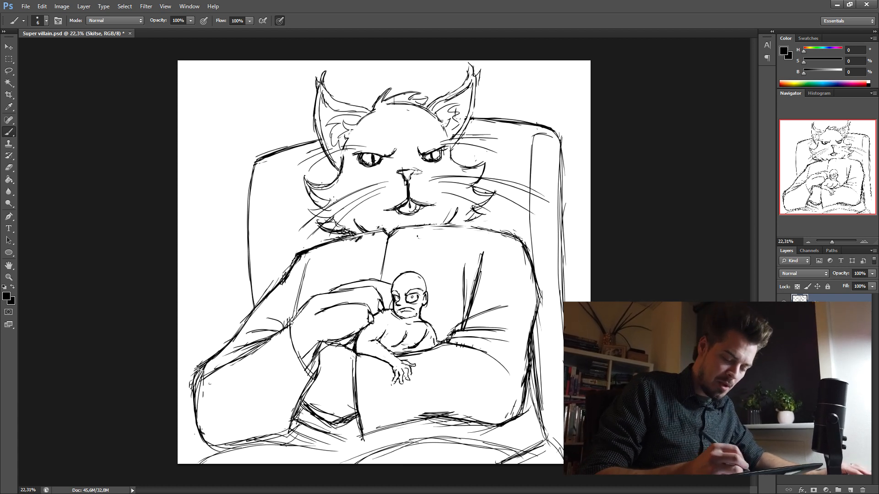
- Erase the surplus lines in the cat's cheek fur and touch up the tufts
{"action": "left_click", "coordinate": [8, 168]}
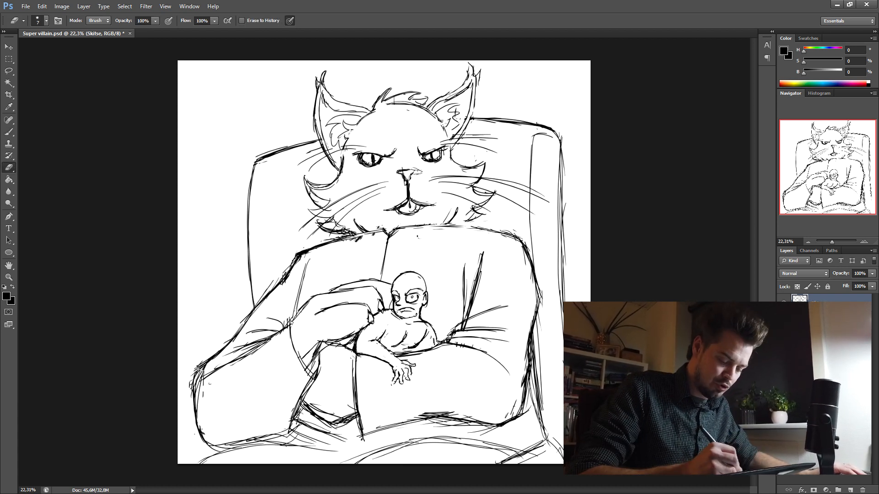
{"action": "left_click", "coordinate": [8, 131]}
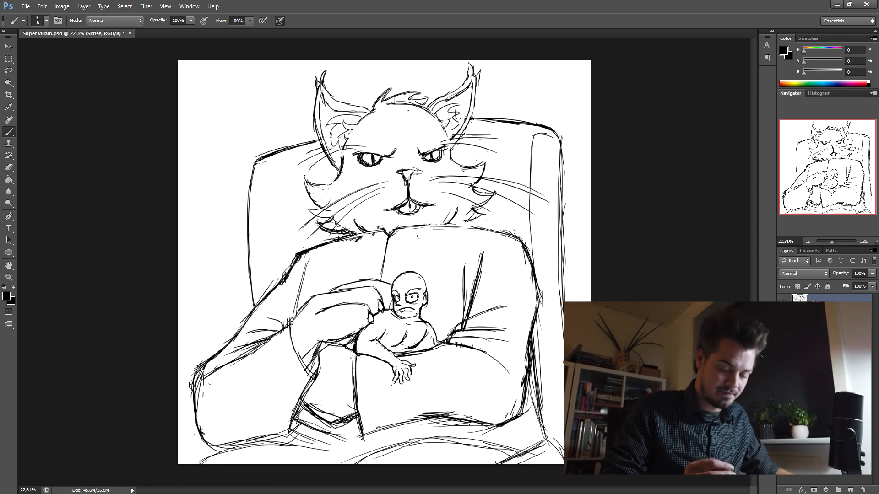
{"action": "left_click_drag", "start_coordinate": [833, 242], "coordinate": [830, 243]}
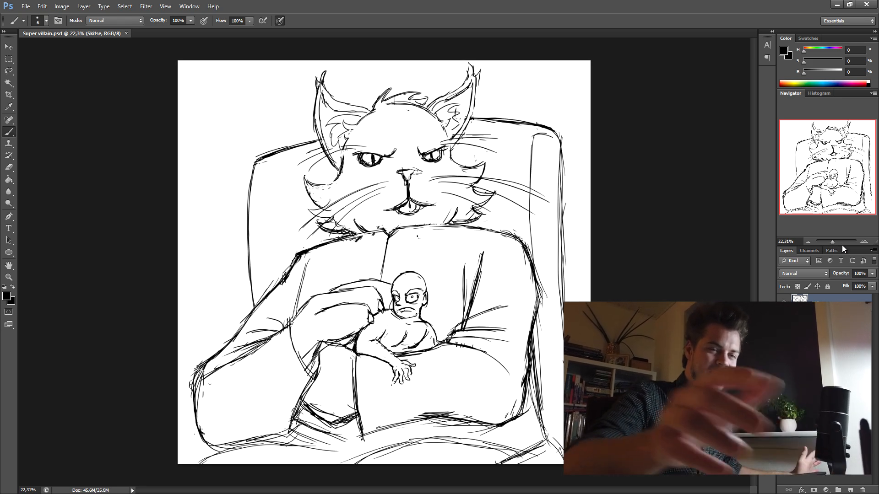